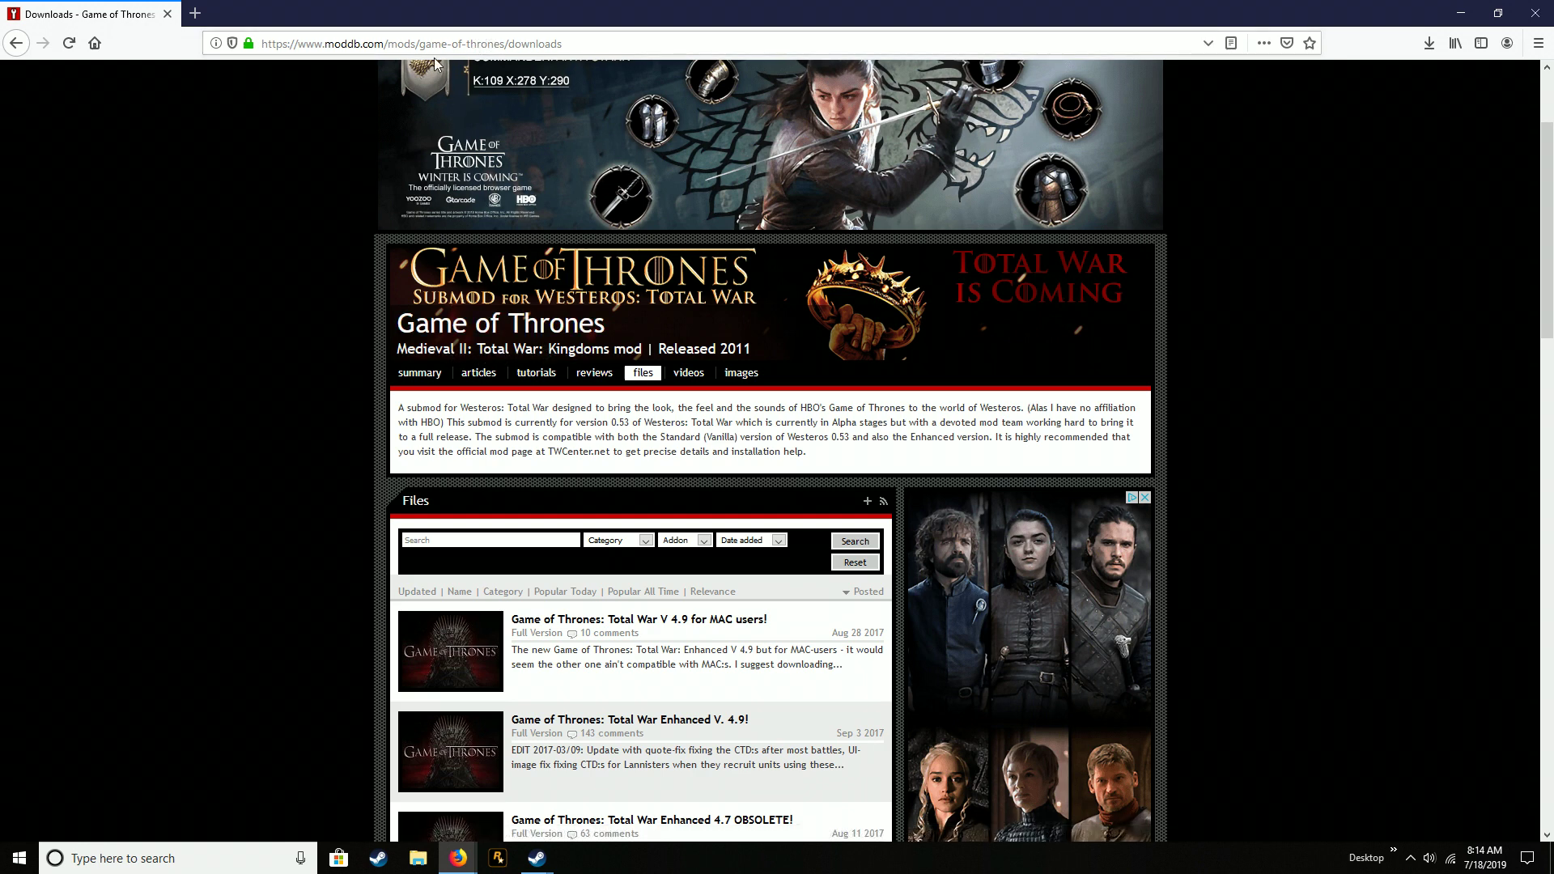
Open the Game of Thrones: Total War Enhanced V. 4.9! file page and start downloading GoT_Enhanced.1.rar.
{"action": "scroll", "coordinate": [615, 615], "scroll_direction": "down", "scroll_amount": 2}
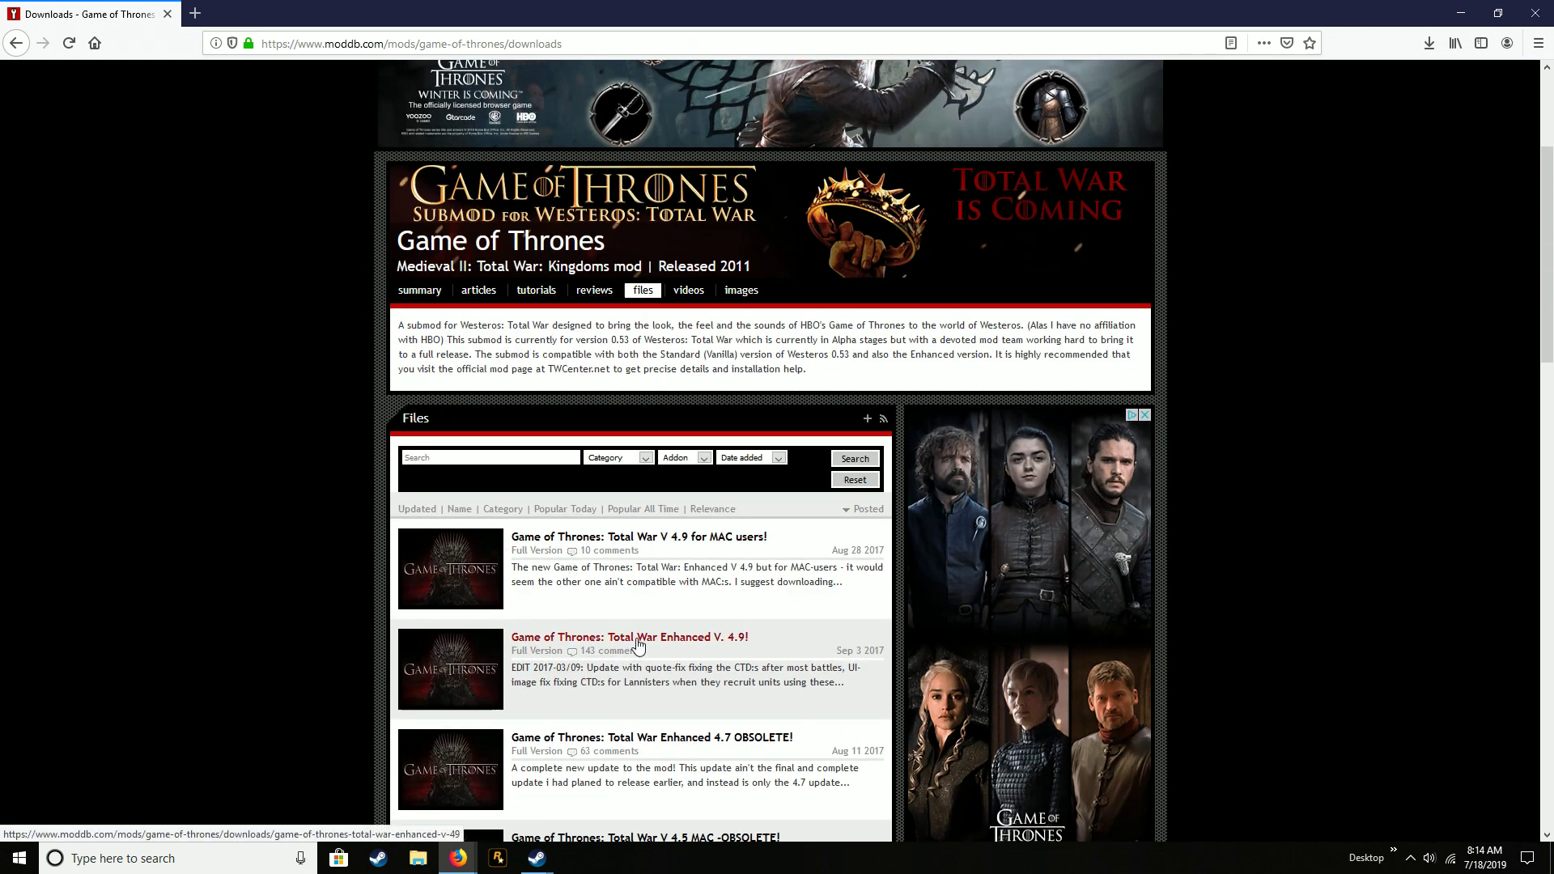
{"action": "left_click", "coordinate": [637, 645]}
{"action": "scroll", "coordinate": [627, 607], "scroll_direction": "down", "scroll_amount": 2}
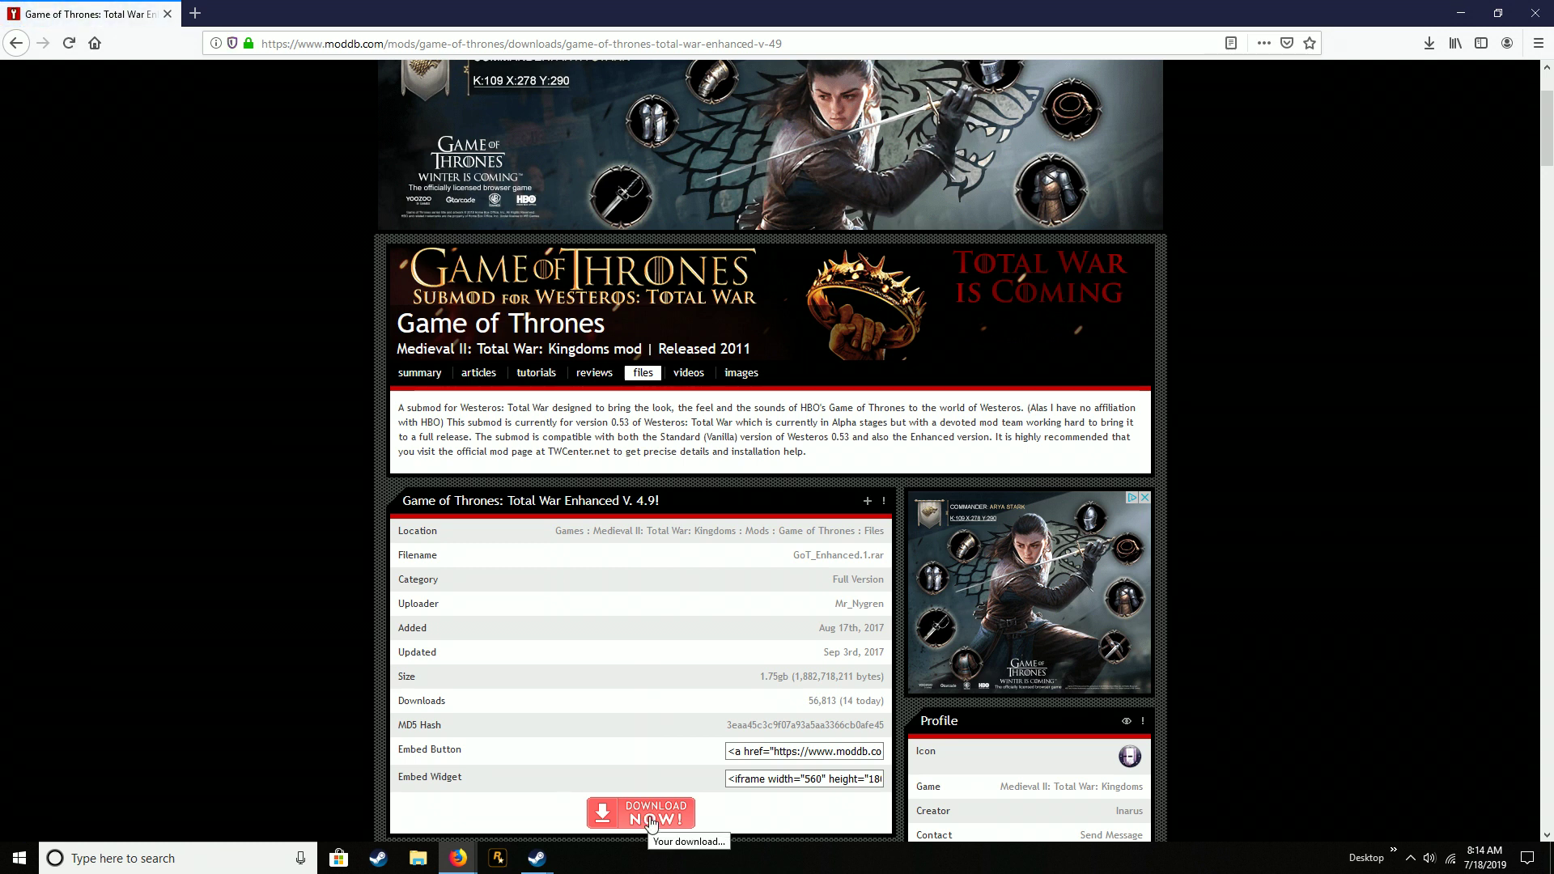
{"action": "left_click", "coordinate": [649, 817]}
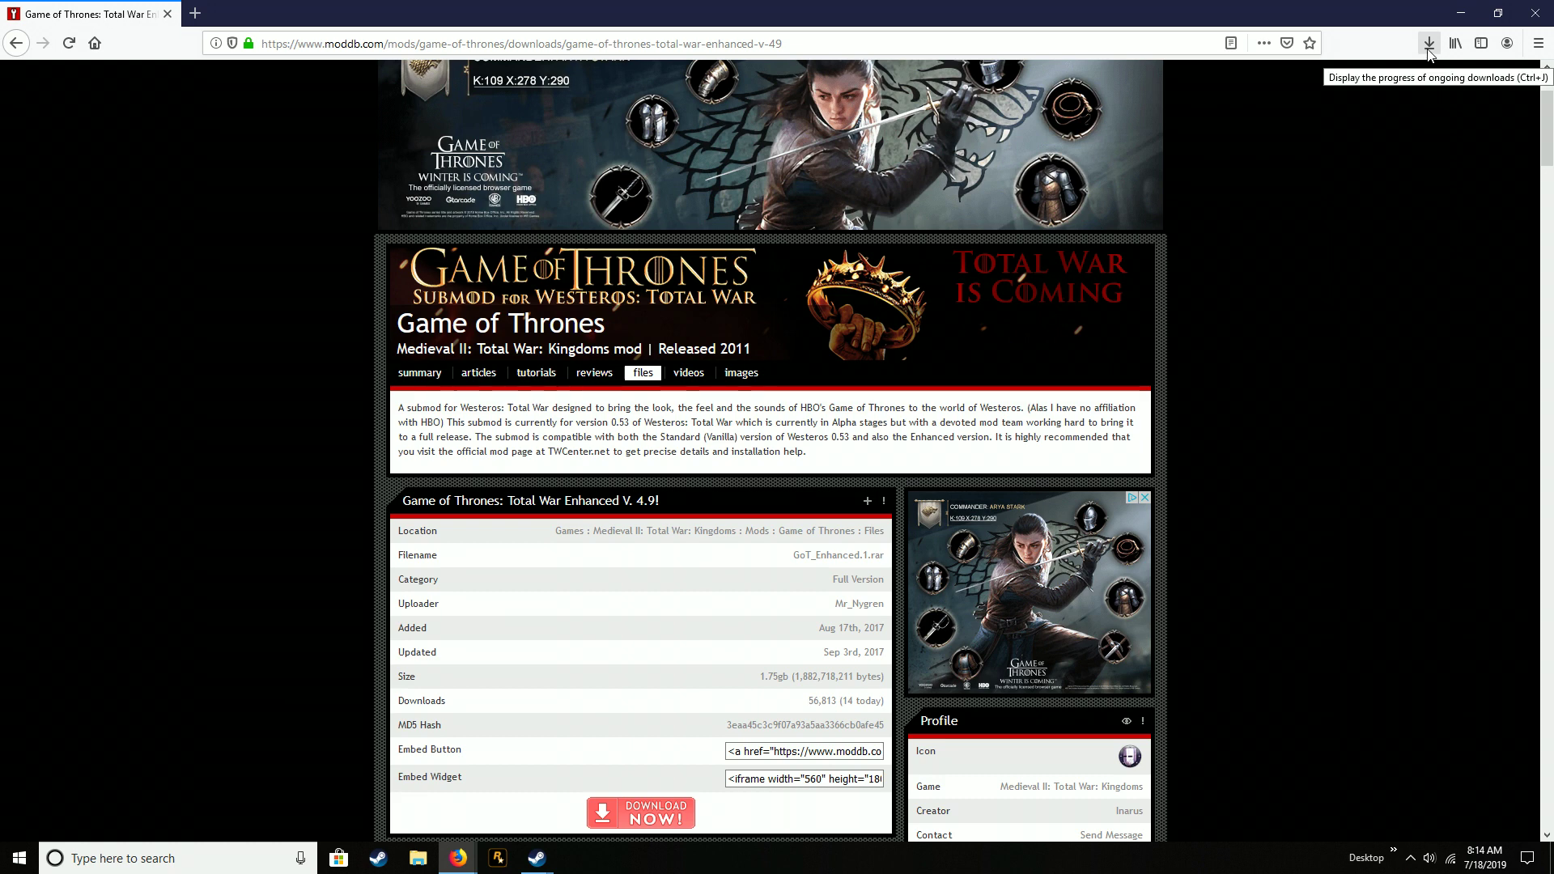
From the desktop, open WinRAR's Extract files dialog for the downloaded mod archive.
{"action": "left_click", "coordinate": [1460, 13]}
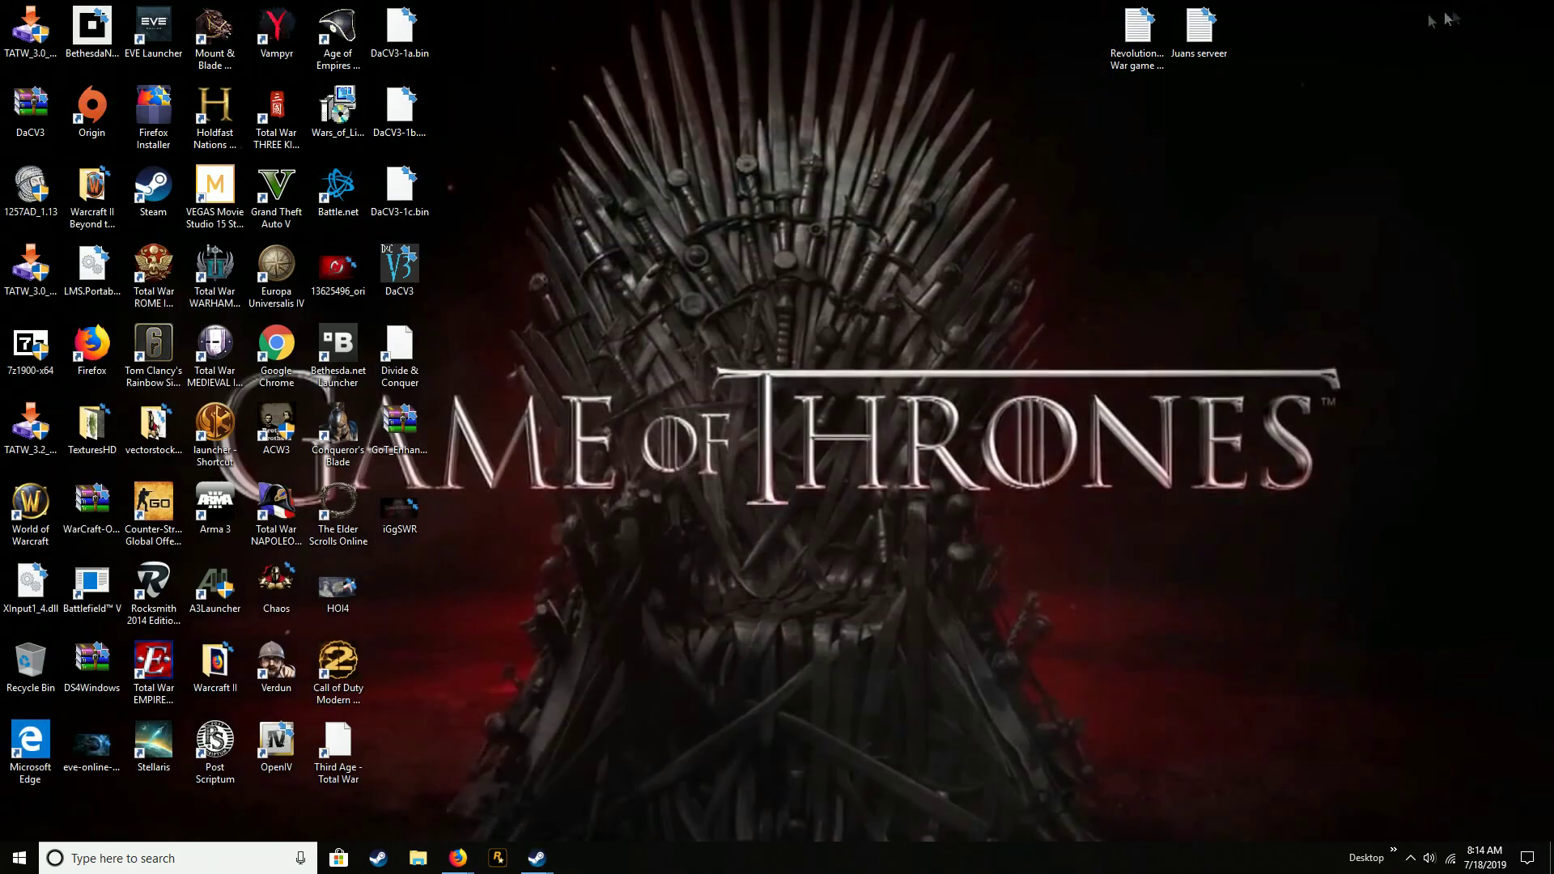
{"action": "right_click", "coordinate": [409, 436]}
{"action": "key", "text": "Escape"}
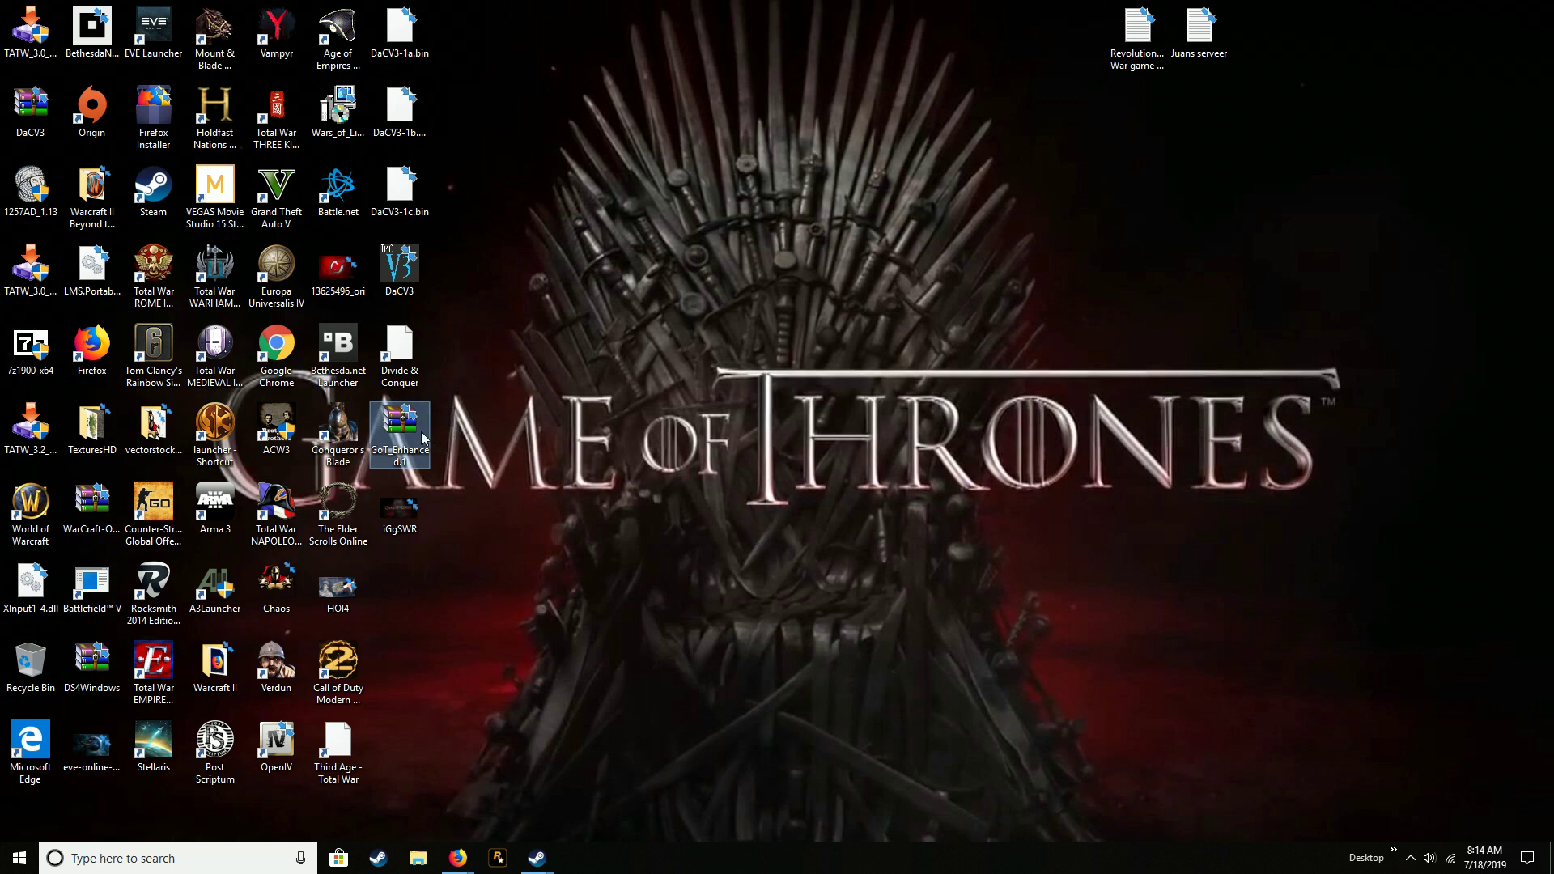
{"action": "right_click", "coordinate": [422, 434]}
{"action": "left_click", "coordinate": [477, 480]}
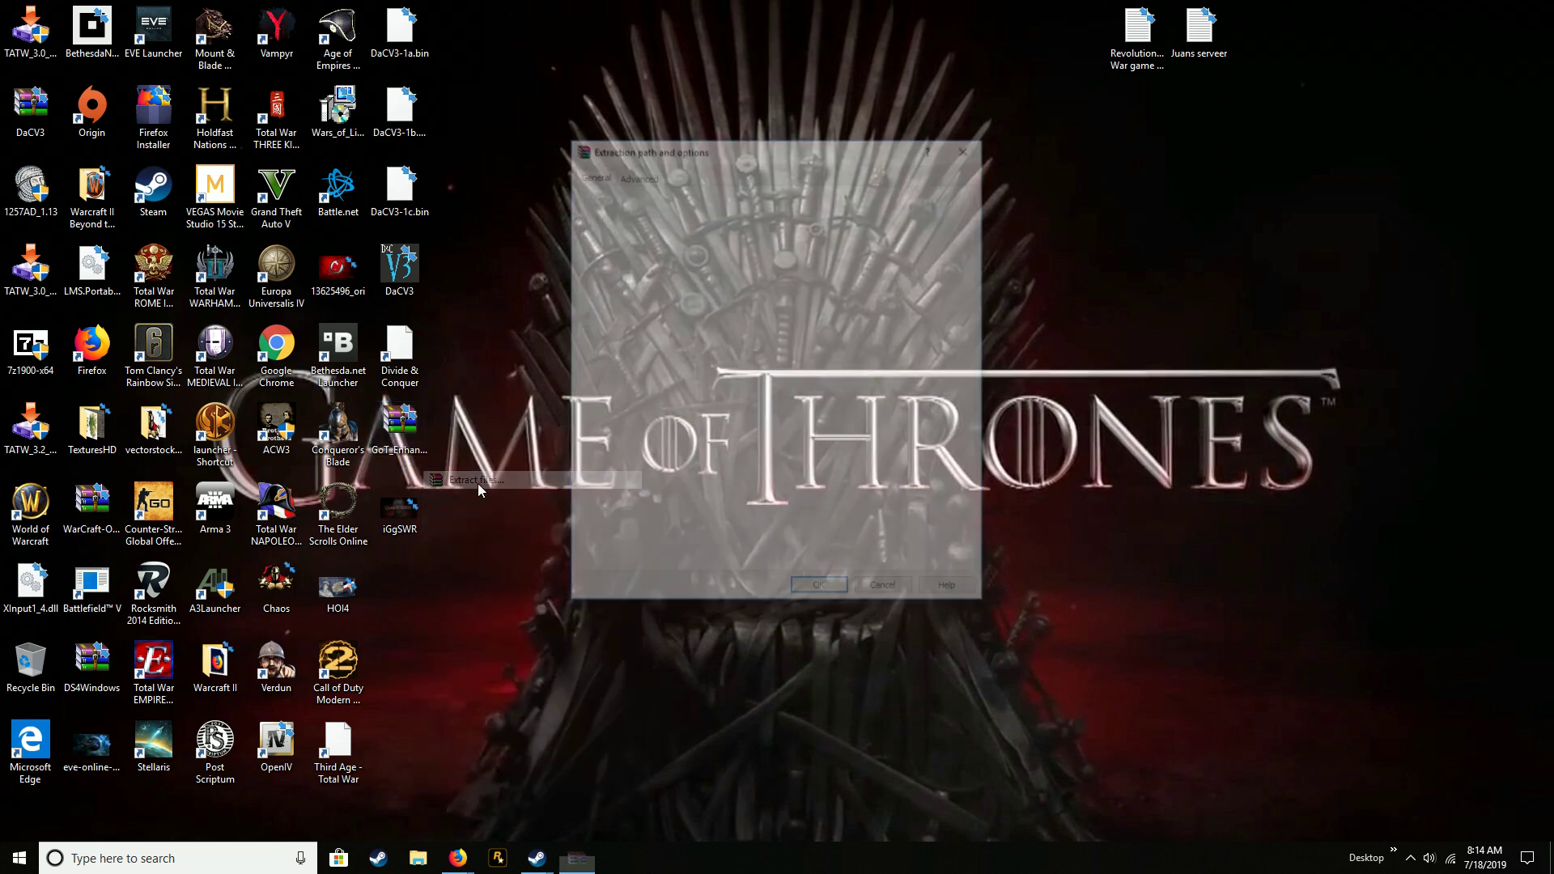
Set the extraction destination to D:\steam\steamapps\common\Medieval II Total War\mods, then close the dialog.
{"action": "left_click", "coordinate": [862, 400]}
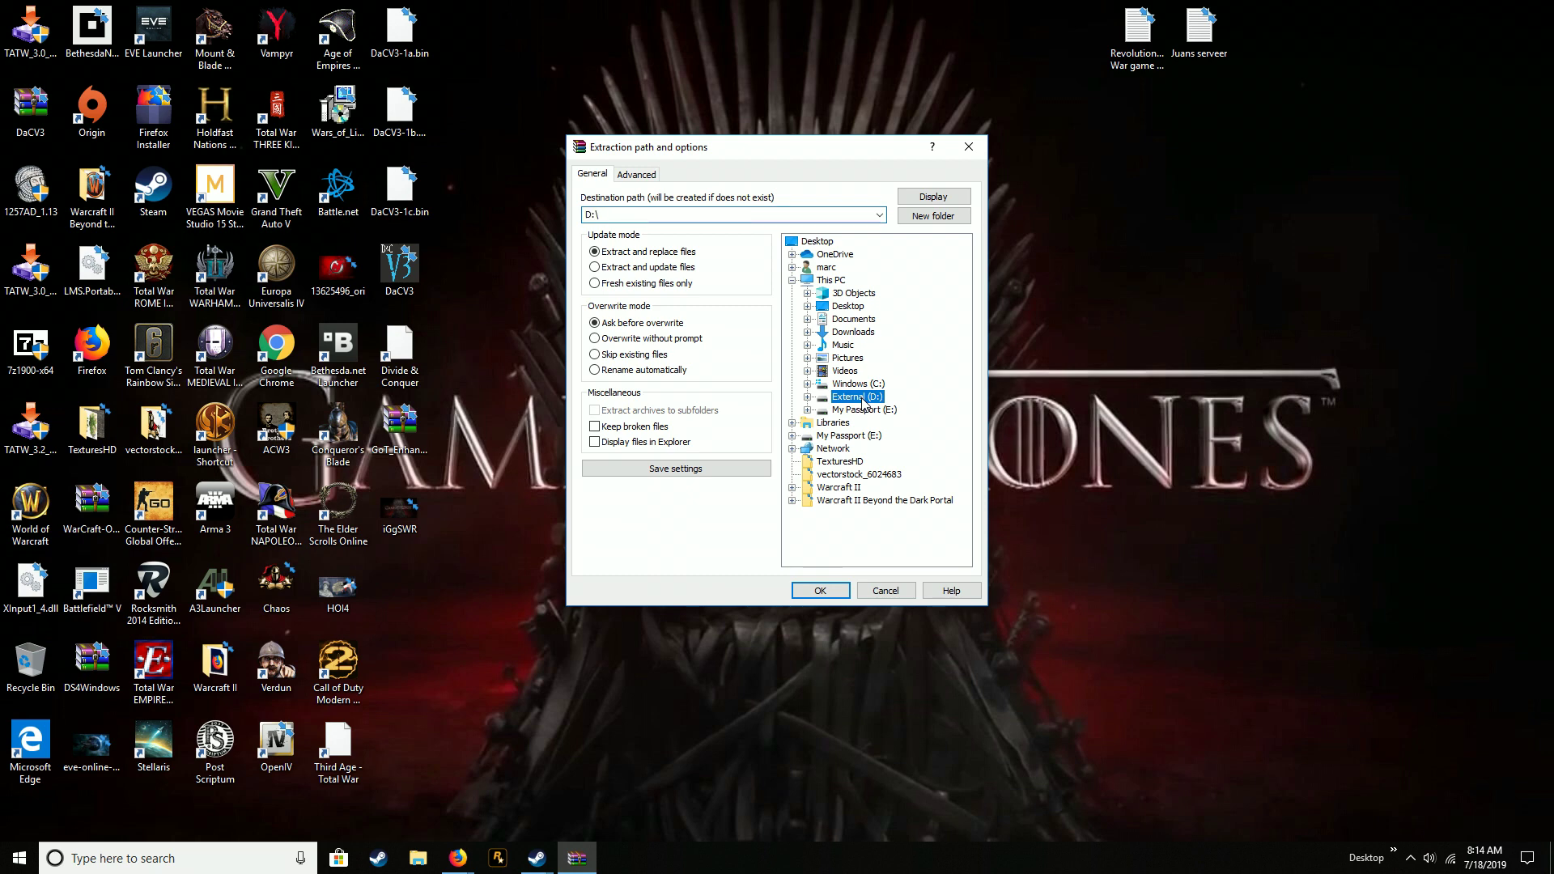
{"action": "double_click", "coordinate": [857, 398]}
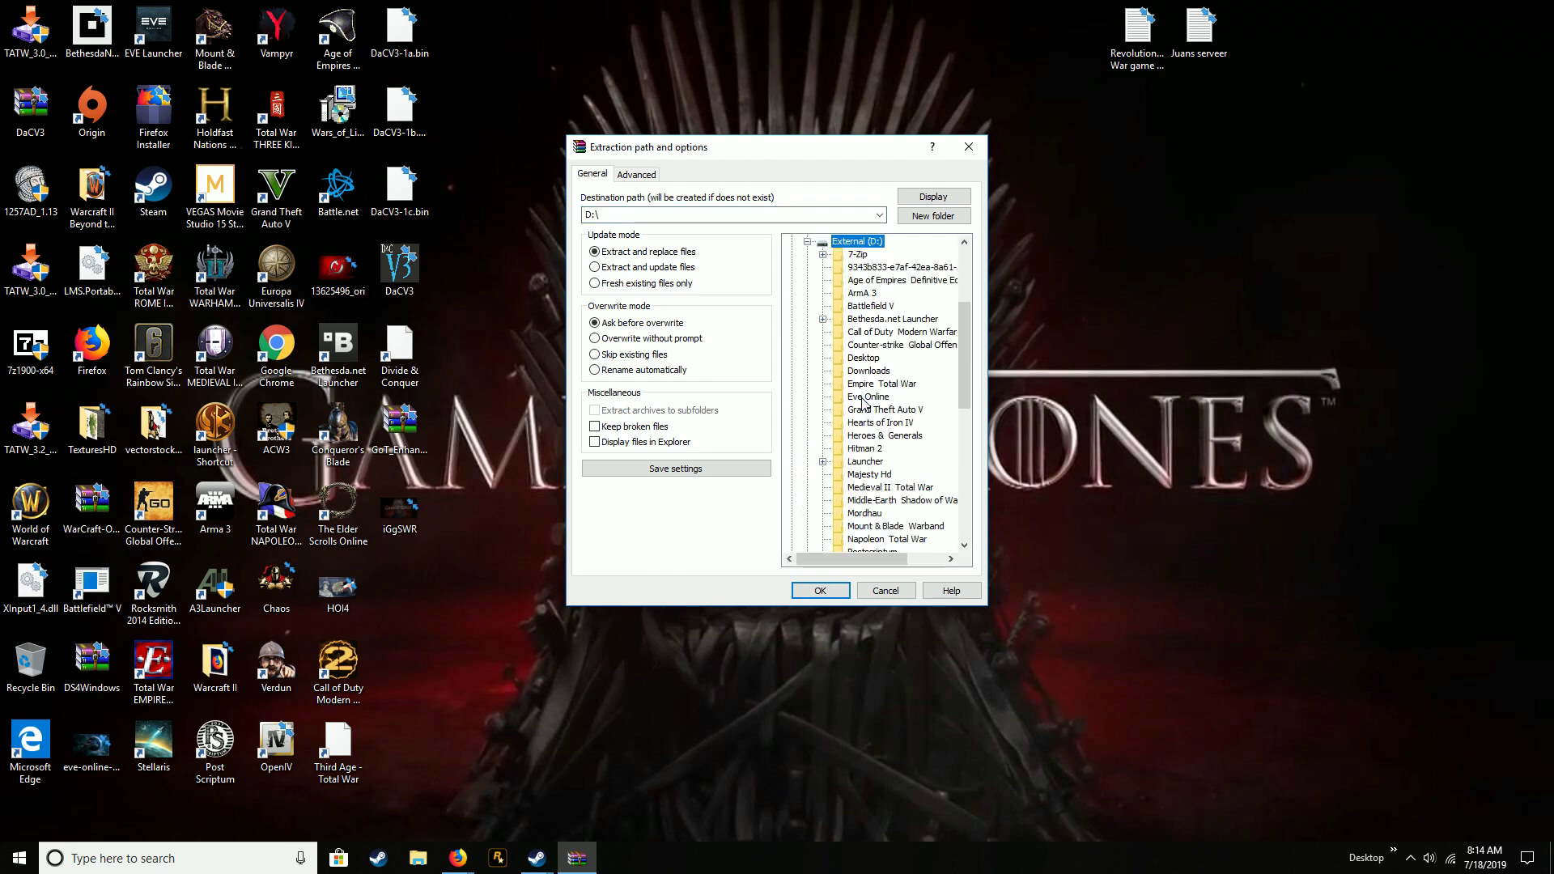
{"action": "scroll", "coordinate": [866, 412], "scroll_direction": "down", "scroll_amount": 4}
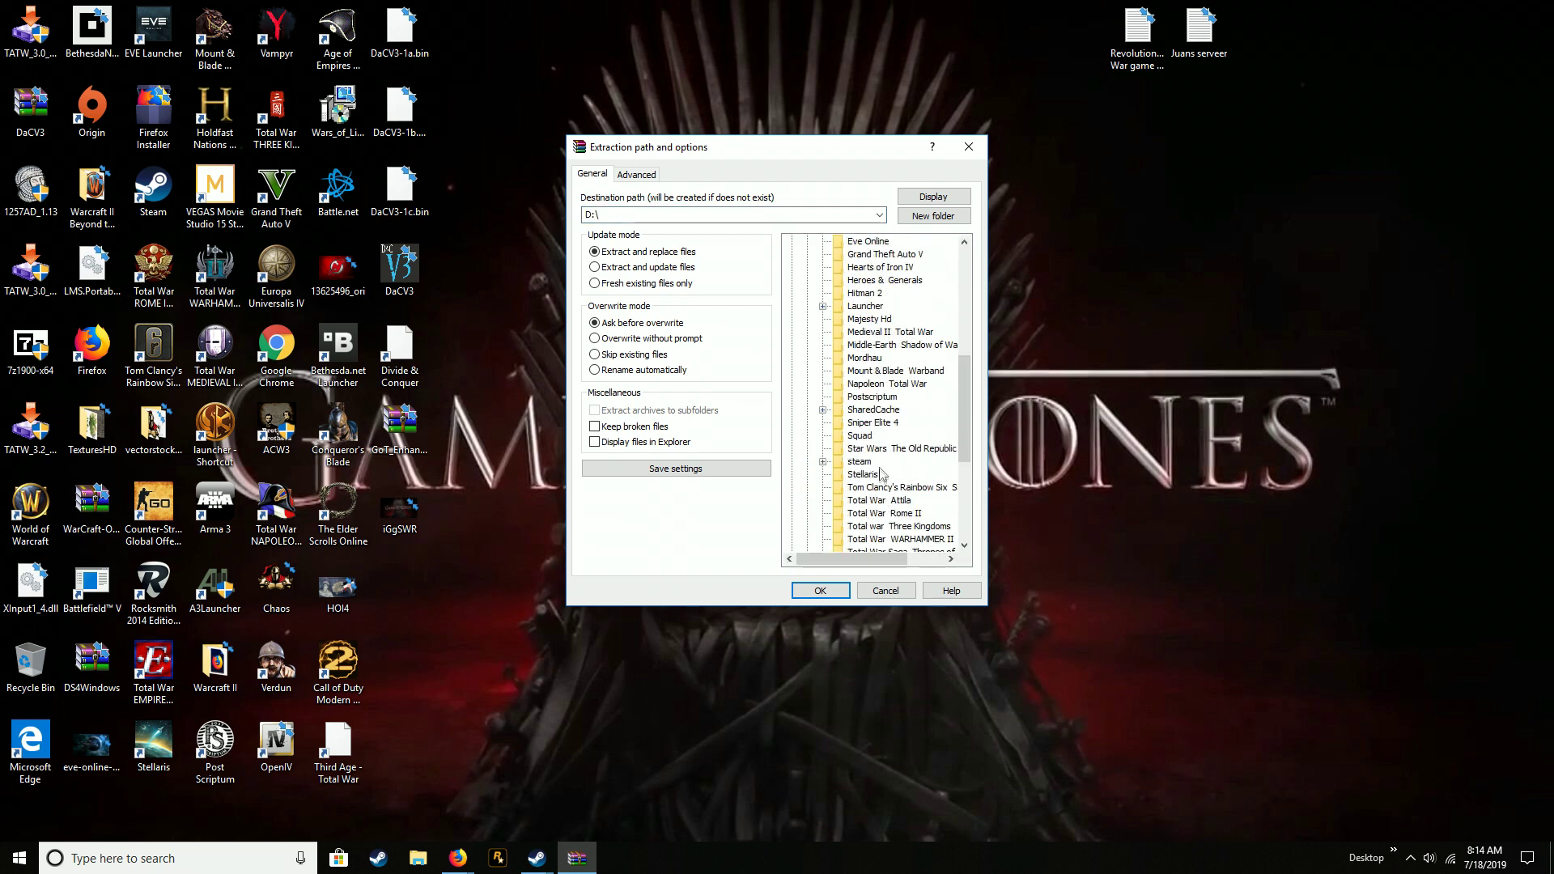
{"action": "scroll", "coordinate": [876, 465], "scroll_direction": "up", "scroll_amount": 5}
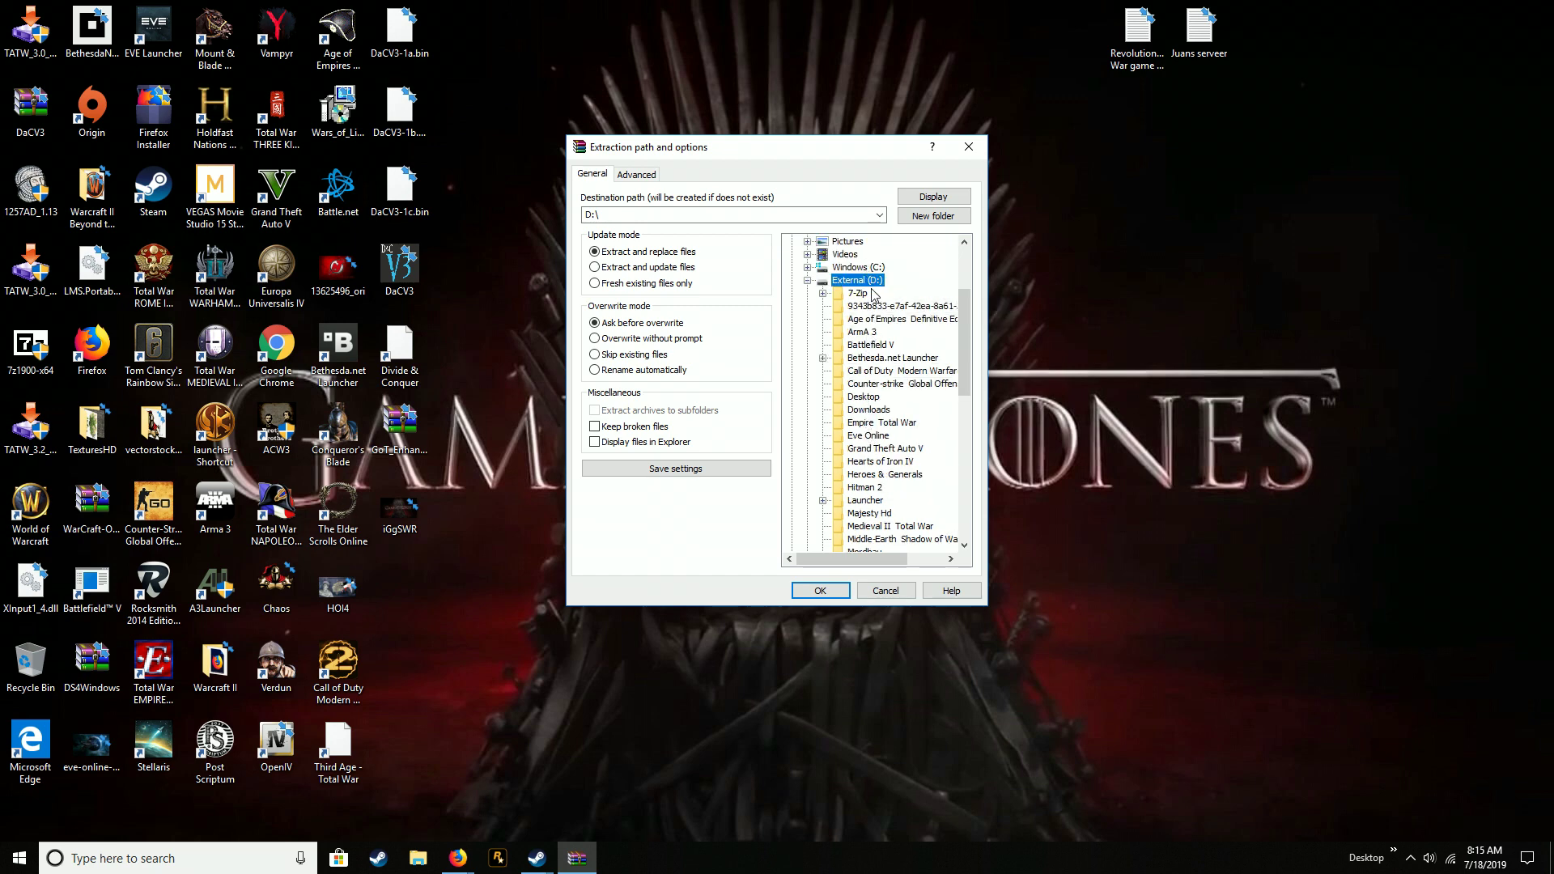
{"action": "scroll", "coordinate": [883, 340], "scroll_direction": "down", "scroll_amount": 5}
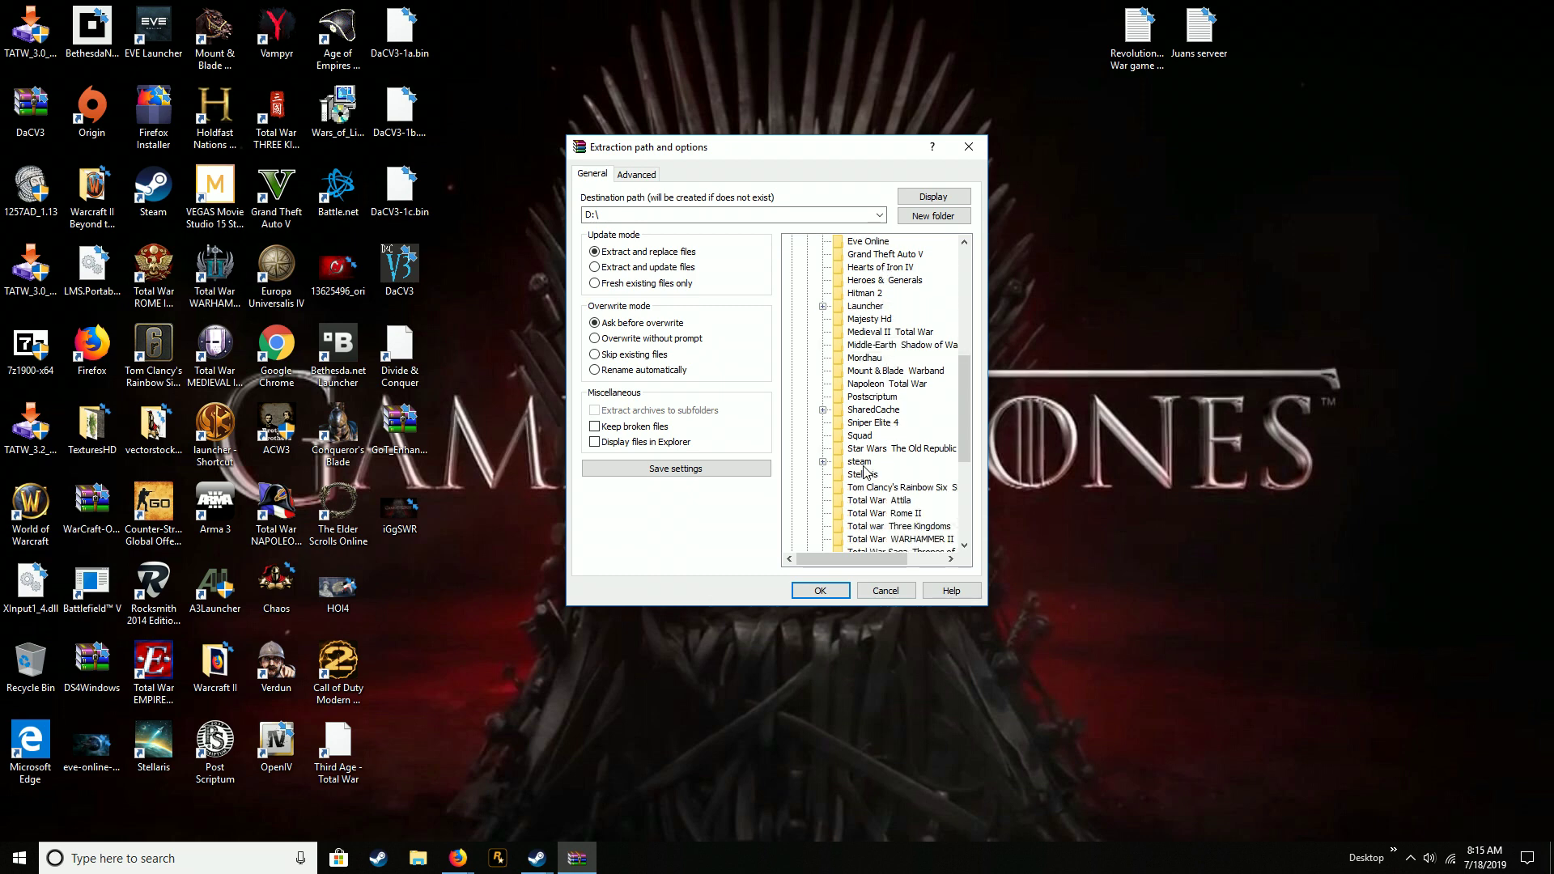
{"action": "double_click", "coordinate": [859, 463]}
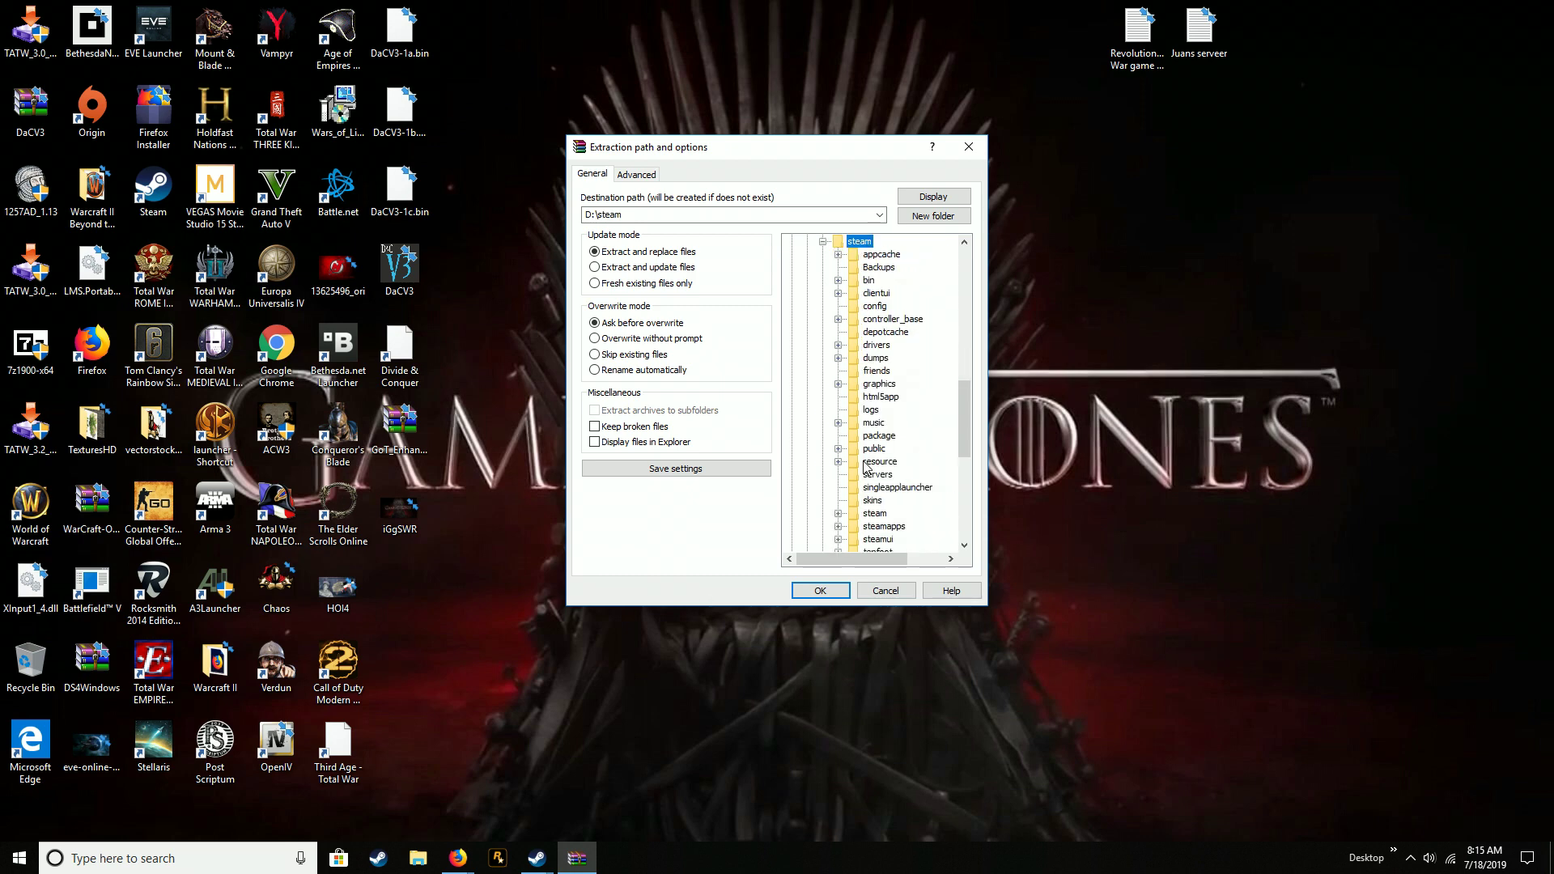
{"action": "double_click", "coordinate": [883, 488]}
{"action": "double_click", "coordinate": [892, 462]}
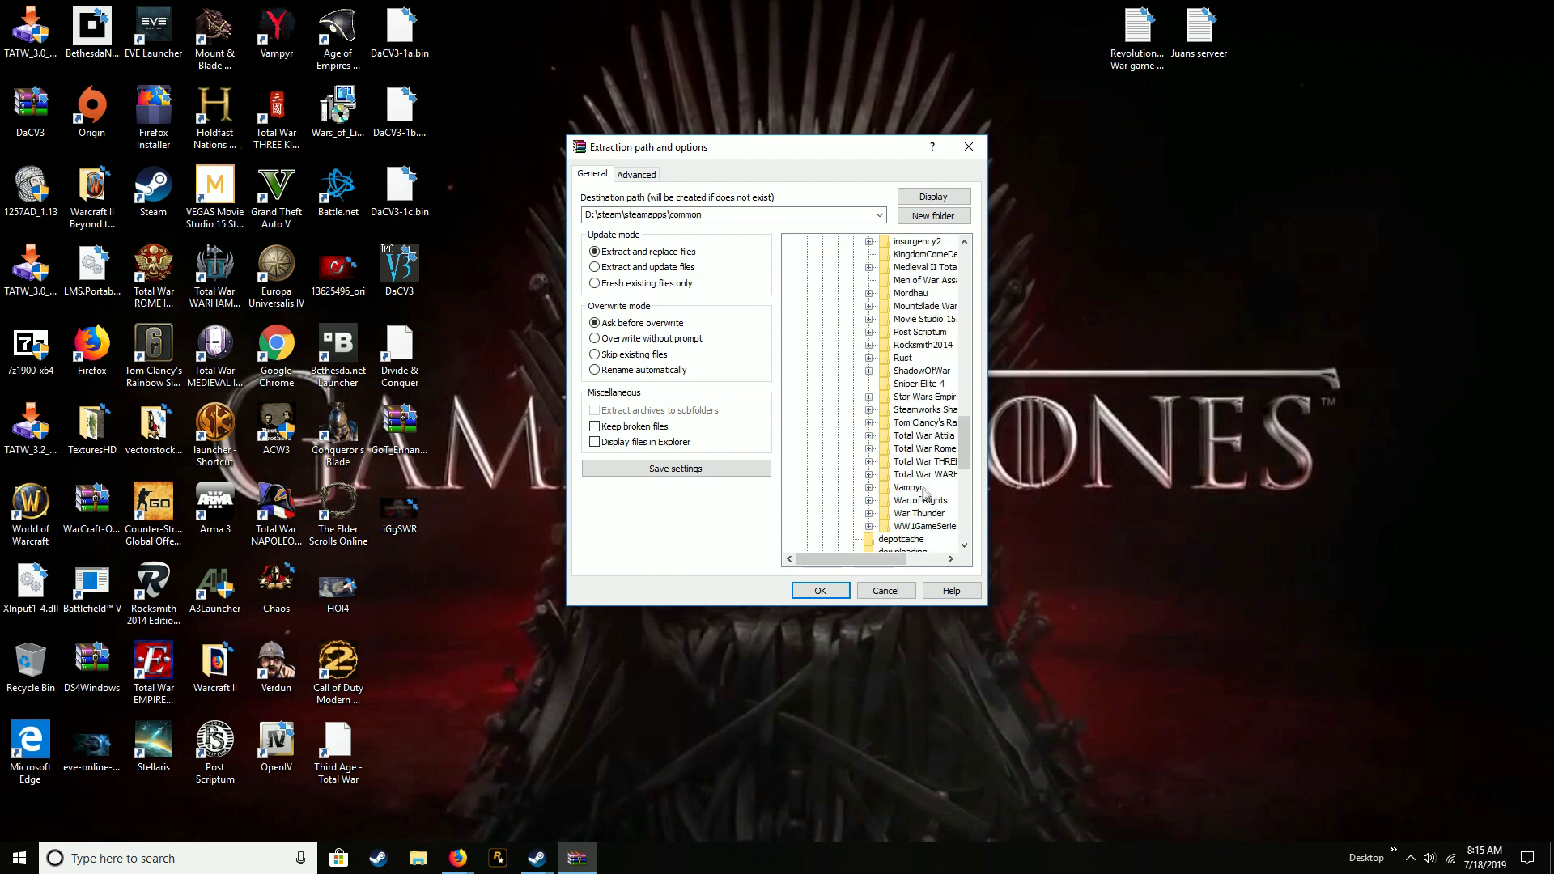
{"action": "double_click", "coordinate": [932, 346]}
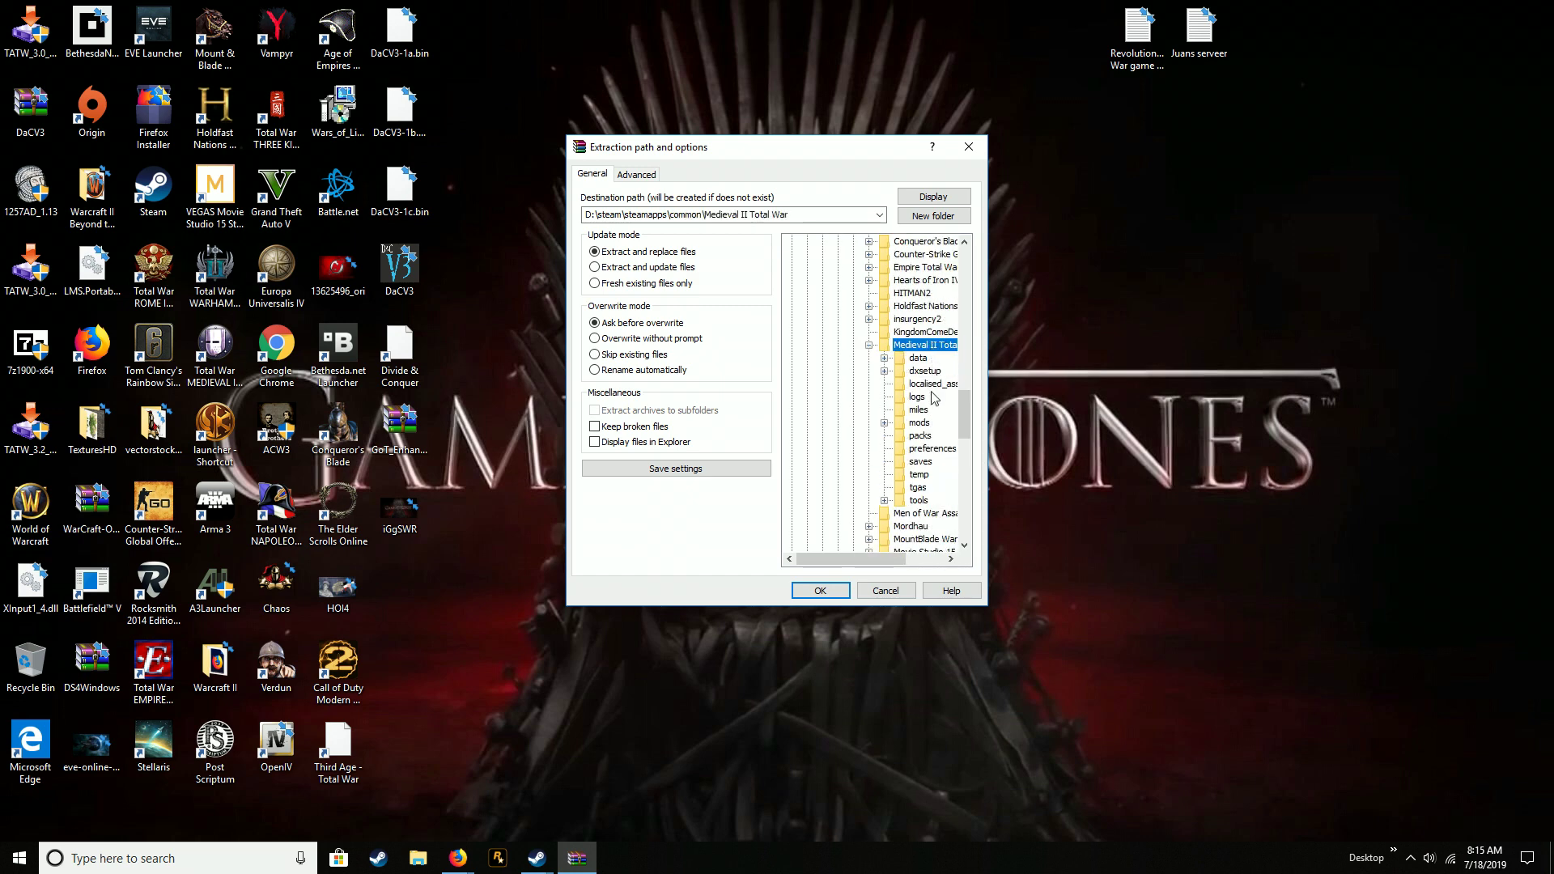
{"action": "left_click", "coordinate": [919, 422]}
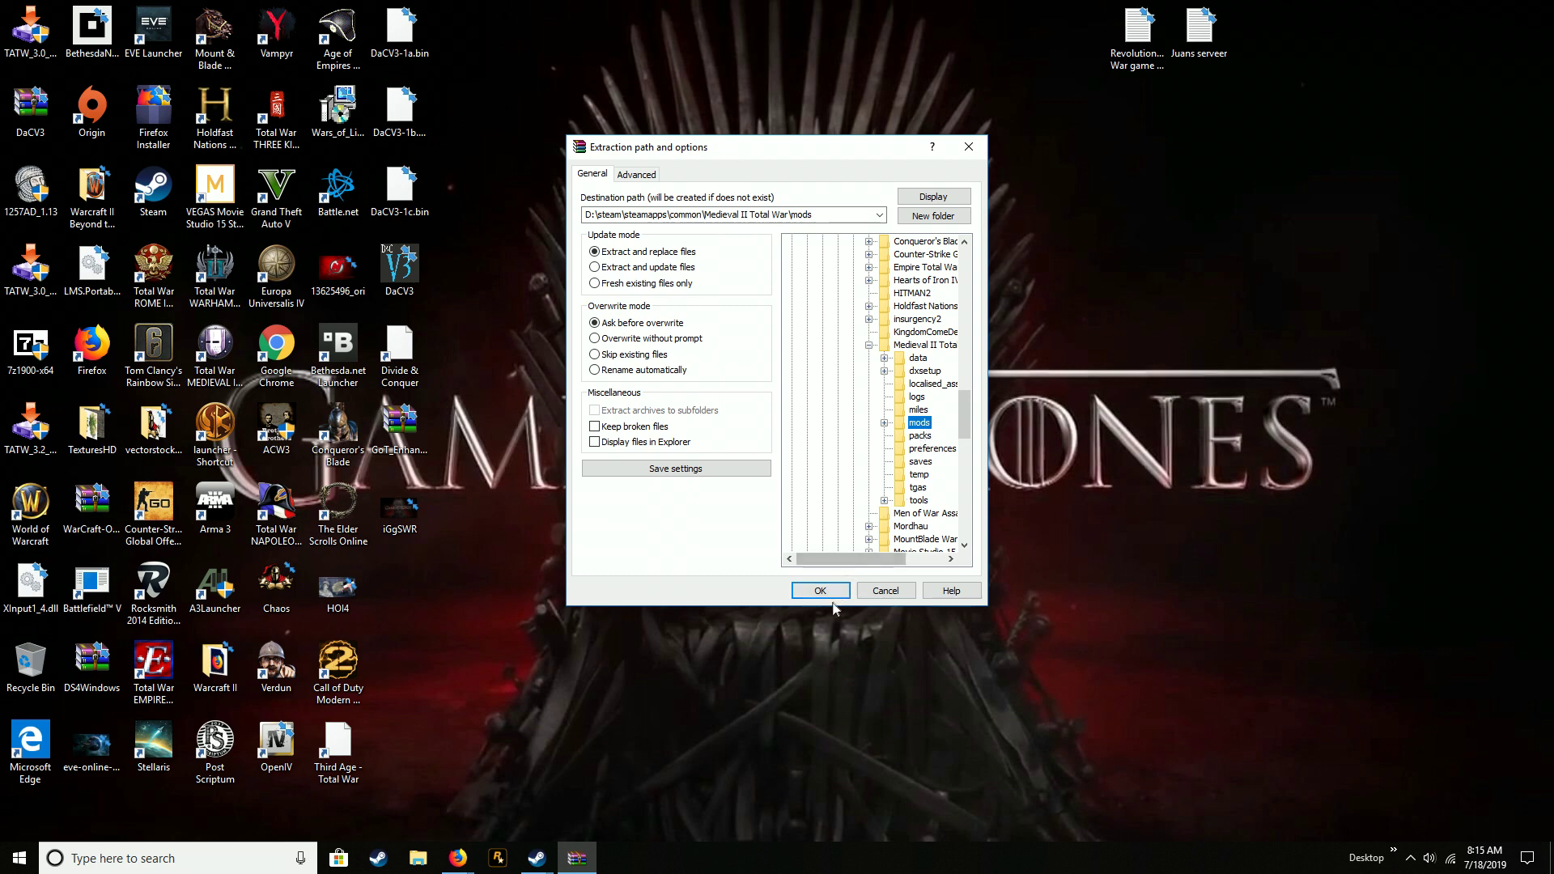
{"action": "left_click", "coordinate": [885, 590]}
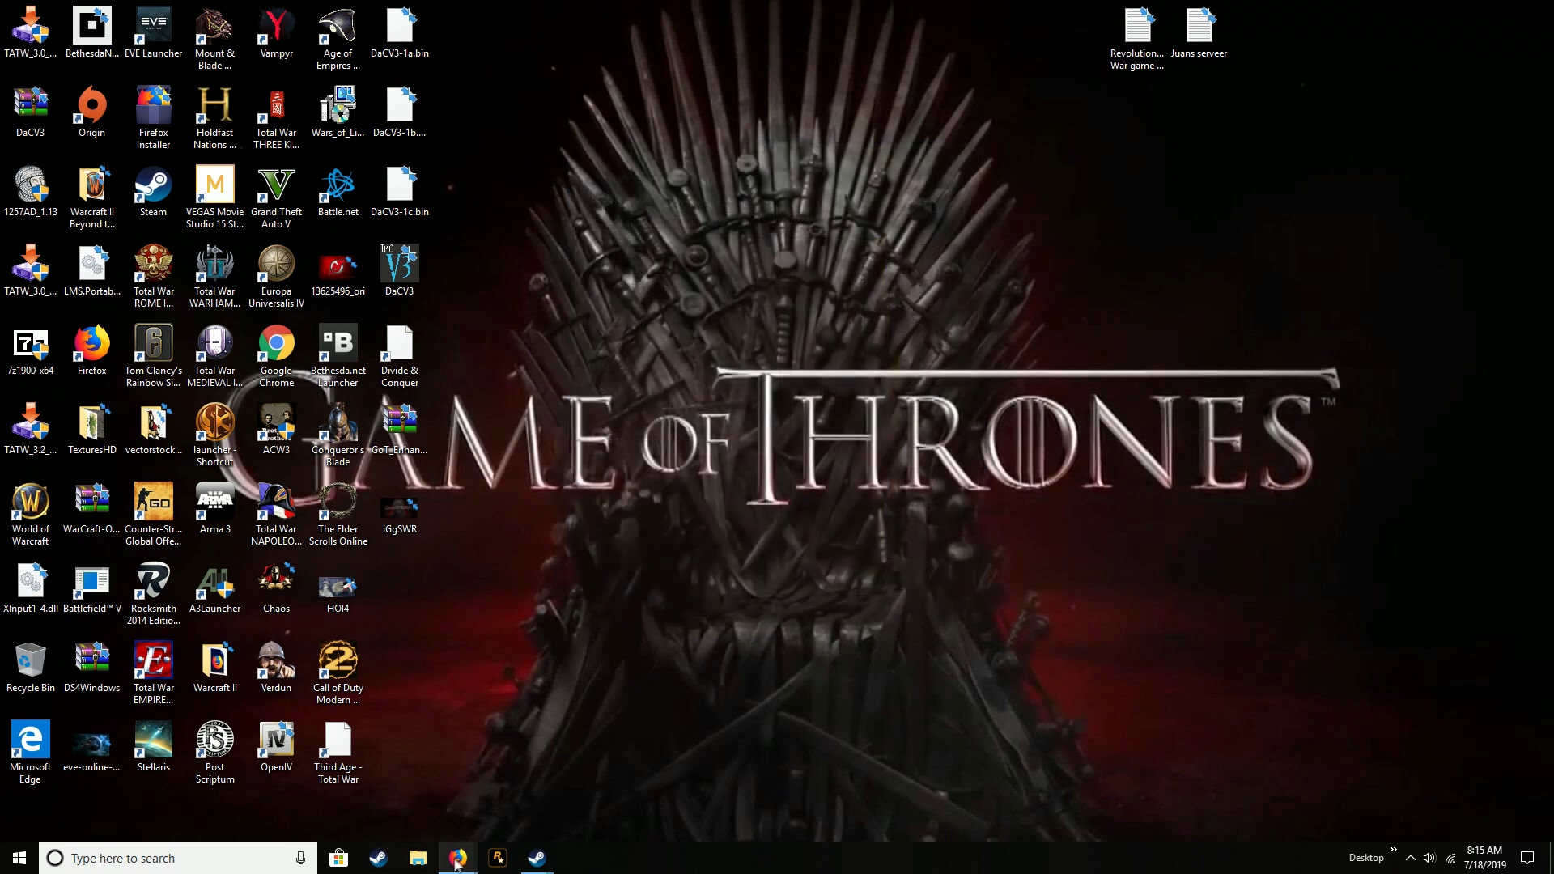
In File Explorer, go to External (D:) > steam > steamapps.
{"action": "left_click", "coordinate": [417, 857]}
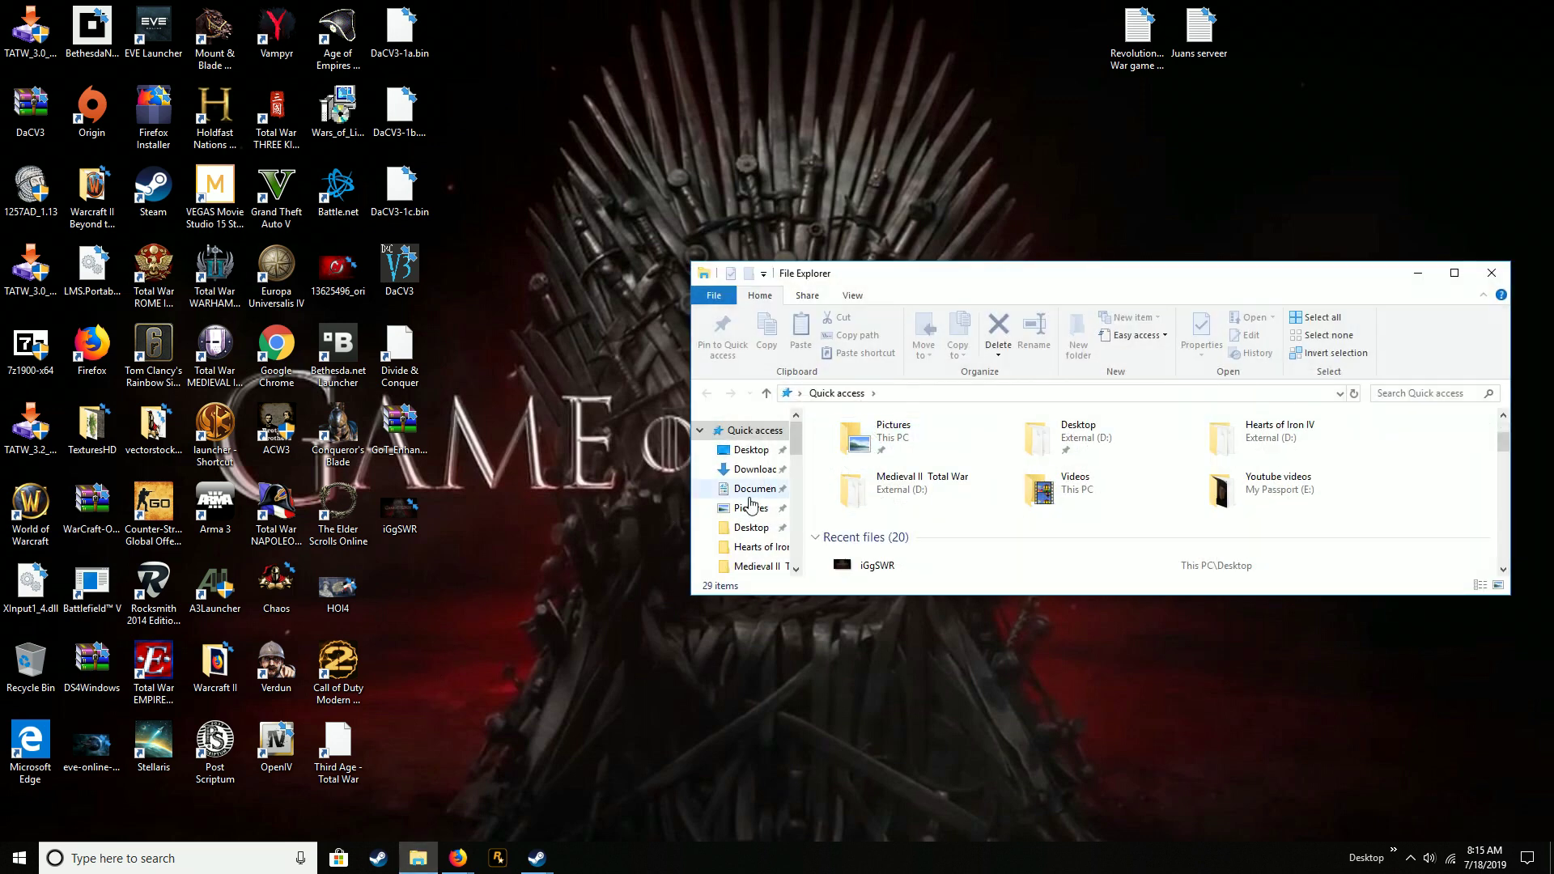
{"action": "scroll", "coordinate": [752, 506], "scroll_direction": "down", "scroll_amount": 2}
{"action": "scroll", "coordinate": [756, 508], "scroll_direction": "down", "scroll_amount": 4}
{"action": "left_click", "coordinate": [759, 514]}
{"action": "scroll", "coordinate": [951, 502], "scroll_direction": "down", "scroll_amount": 5}
{"action": "scroll", "coordinate": [942, 503], "scroll_direction": "down", "scroll_amount": 2}
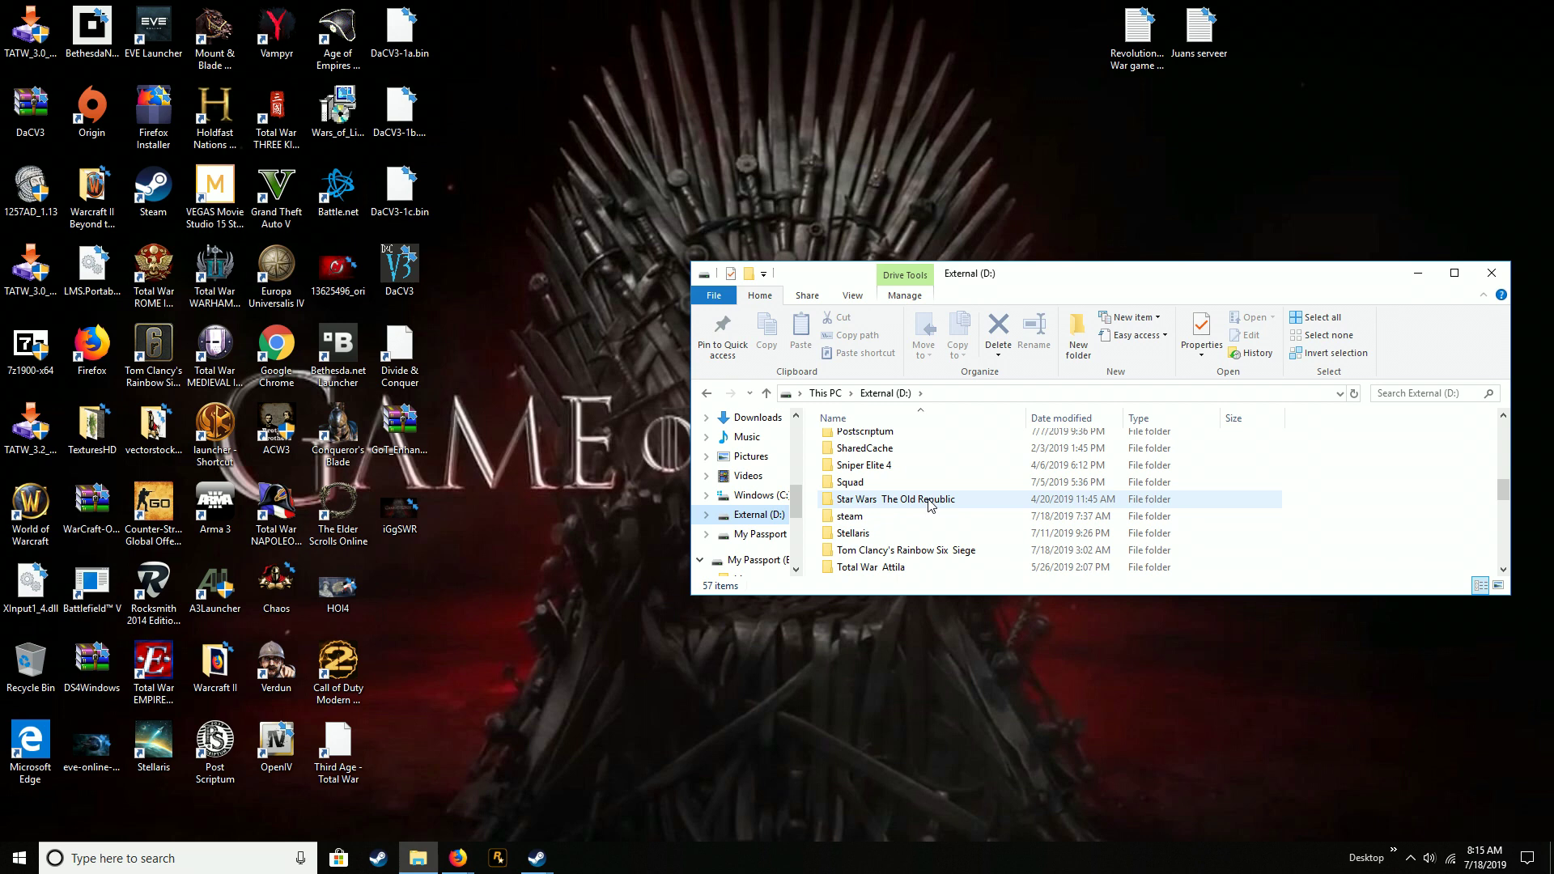
{"action": "scroll", "coordinate": [913, 497], "scroll_direction": "up", "scroll_amount": 1}
{"action": "scroll", "coordinate": [902, 508], "scroll_direction": "down", "scroll_amount": 4}
{"action": "scroll", "coordinate": [898, 505], "scroll_direction": "up", "scroll_amount": 2}
{"action": "double_click", "coordinate": [882, 464]}
{"action": "scroll", "coordinate": [886, 477], "scroll_direction": "down", "scroll_amount": 1}
{"action": "scroll", "coordinate": [882, 486], "scroll_direction": "down", "scroll_amount": 8}
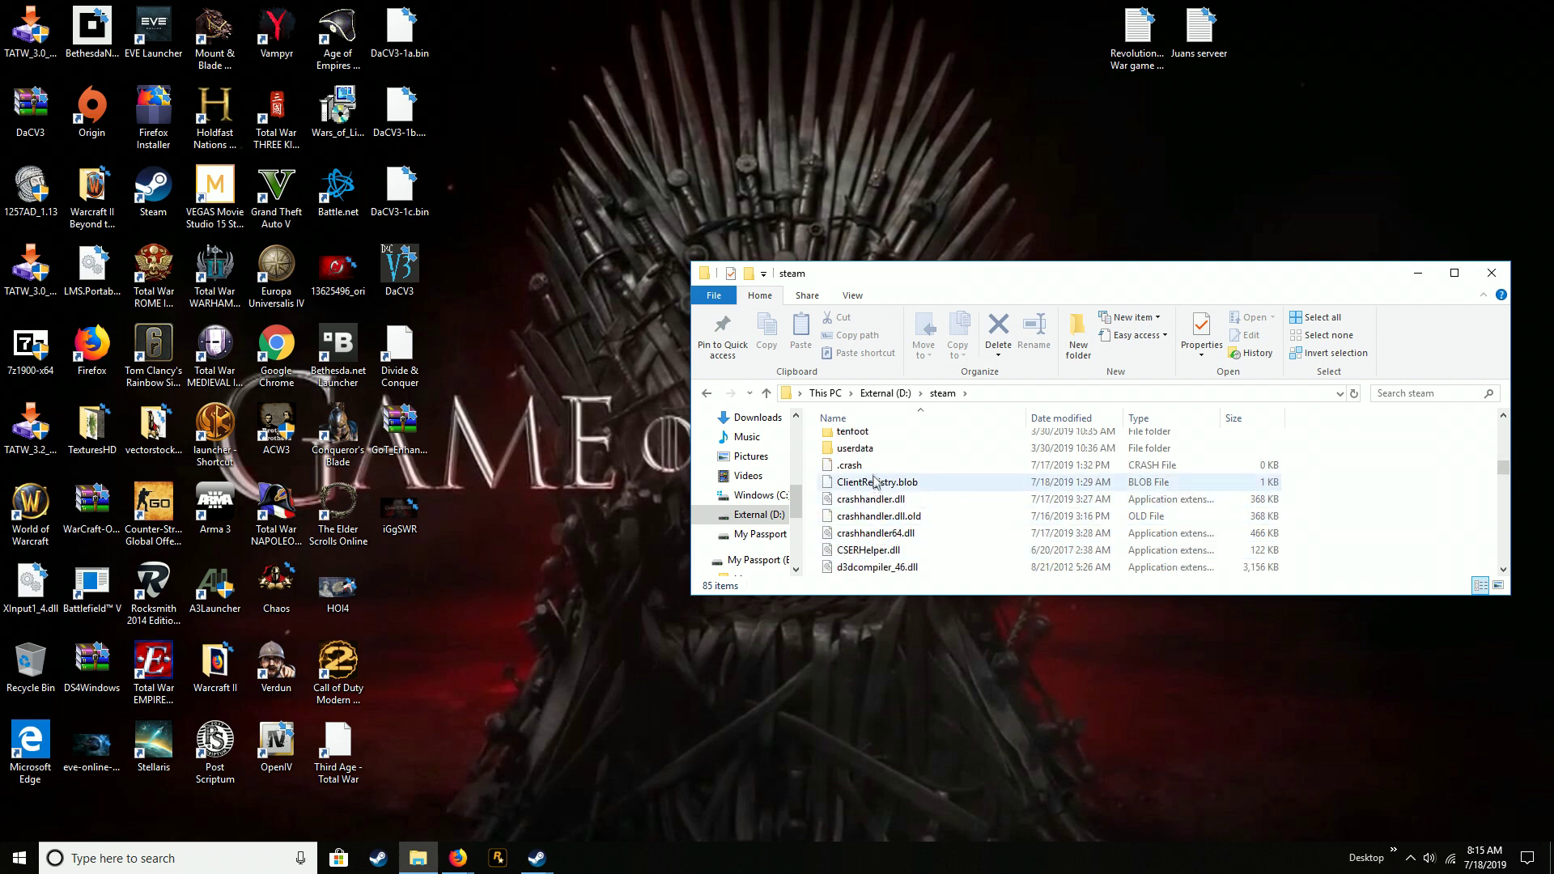
{"action": "scroll", "coordinate": [873, 462], "scroll_direction": "up", "scroll_amount": 3}
{"action": "double_click", "coordinate": [860, 538]}
Continue into common > Medieval II Total War > mods.
{"action": "double_click", "coordinate": [851, 437]}
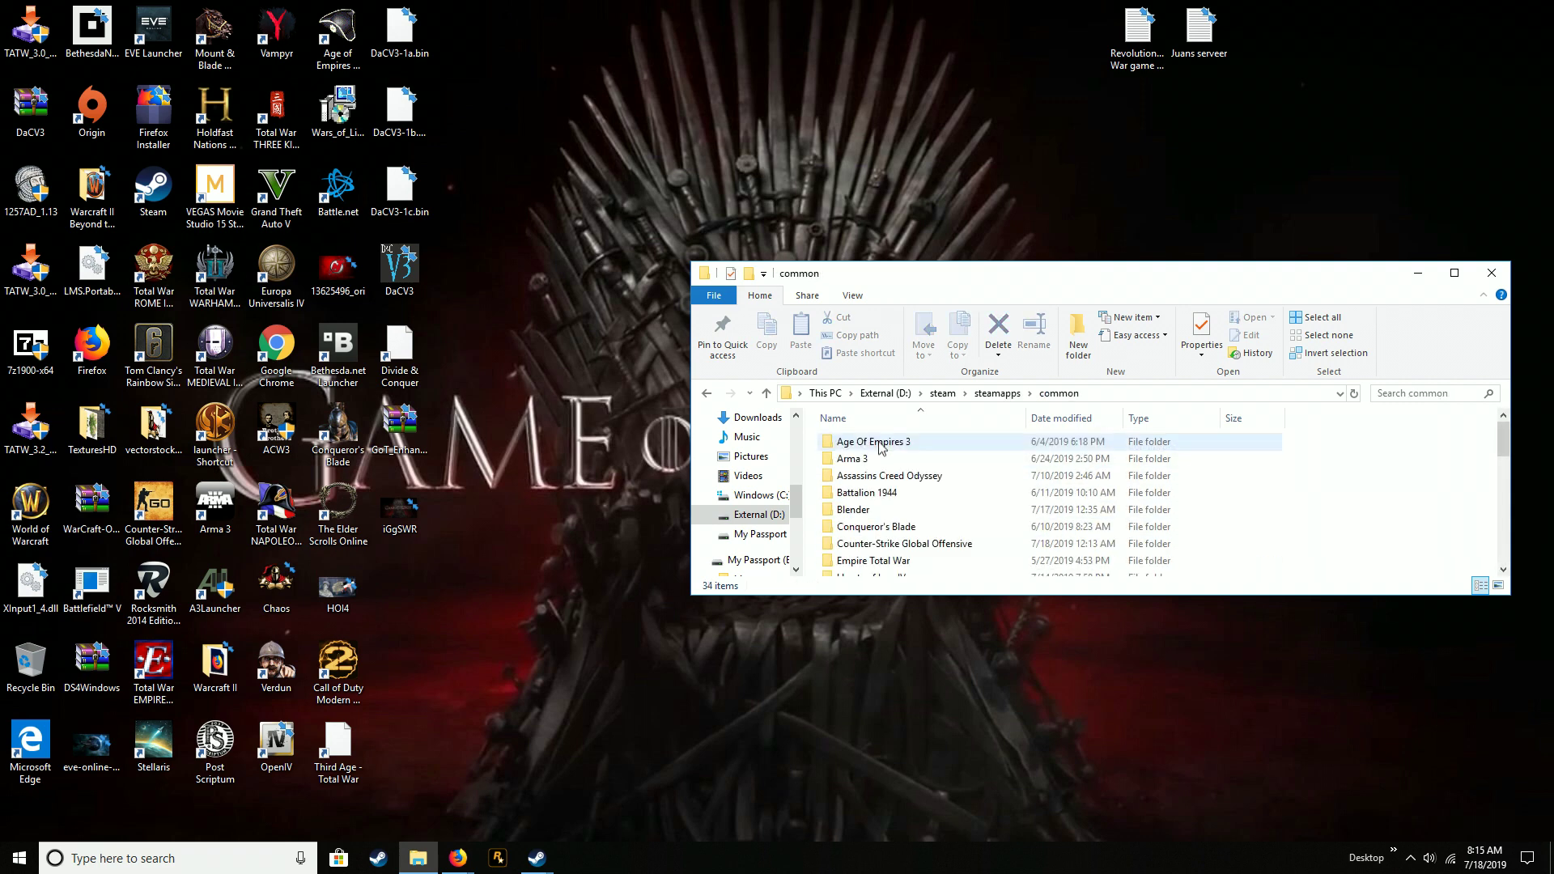
{"action": "scroll", "coordinate": [890, 485], "scroll_direction": "down", "scroll_amount": 2}
{"action": "scroll", "coordinate": [894, 489], "scroll_direction": "down", "scroll_amount": 2}
{"action": "scroll", "coordinate": [896, 502], "scroll_direction": "up", "scroll_amount": 2}
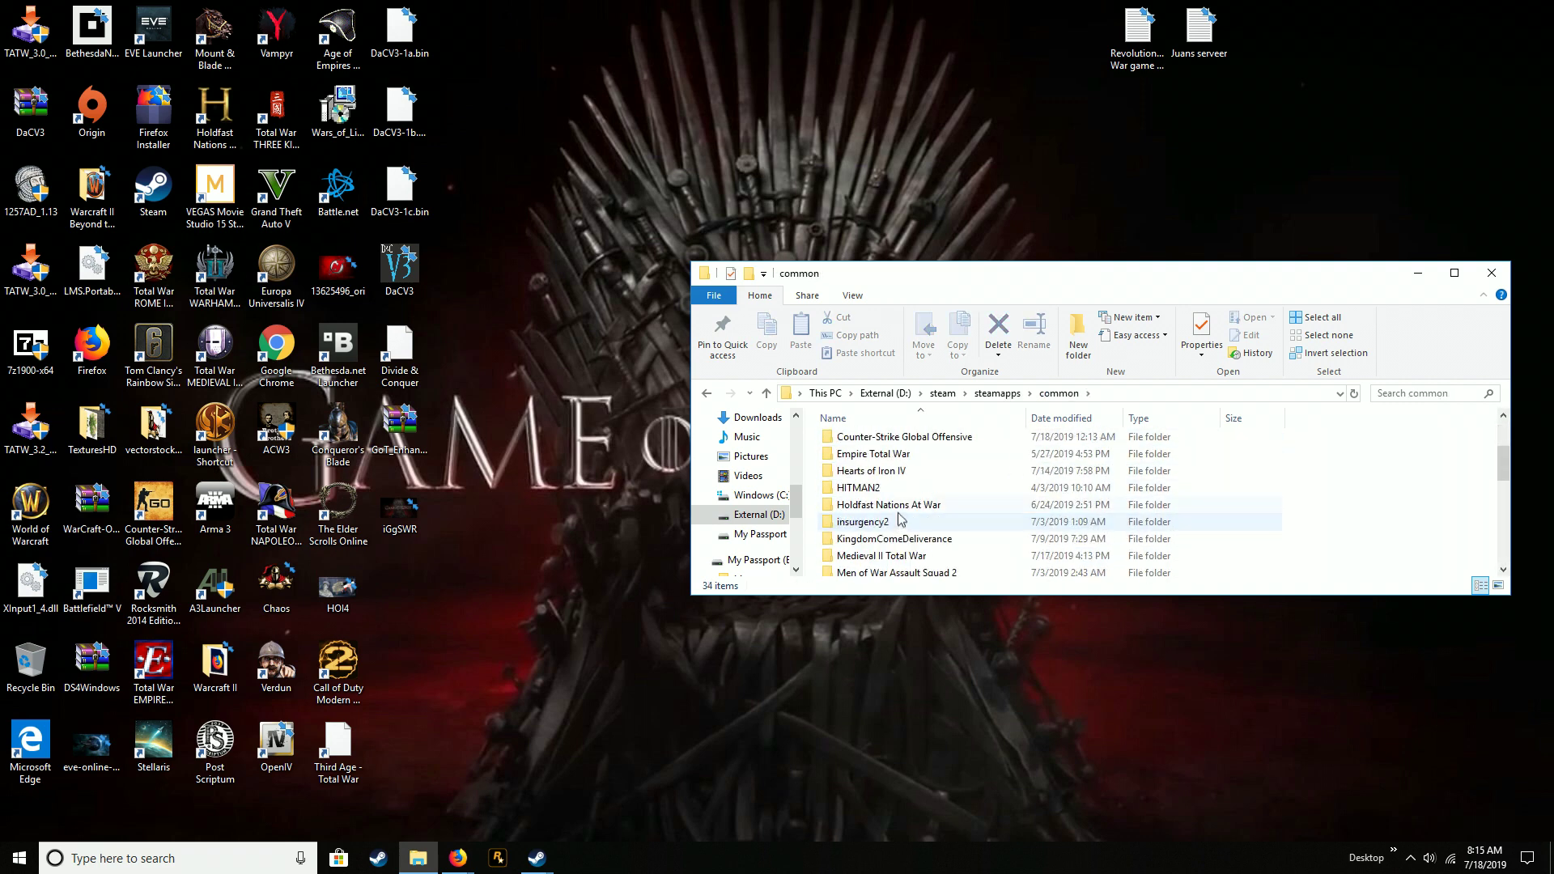
{"action": "double_click", "coordinate": [899, 555]}
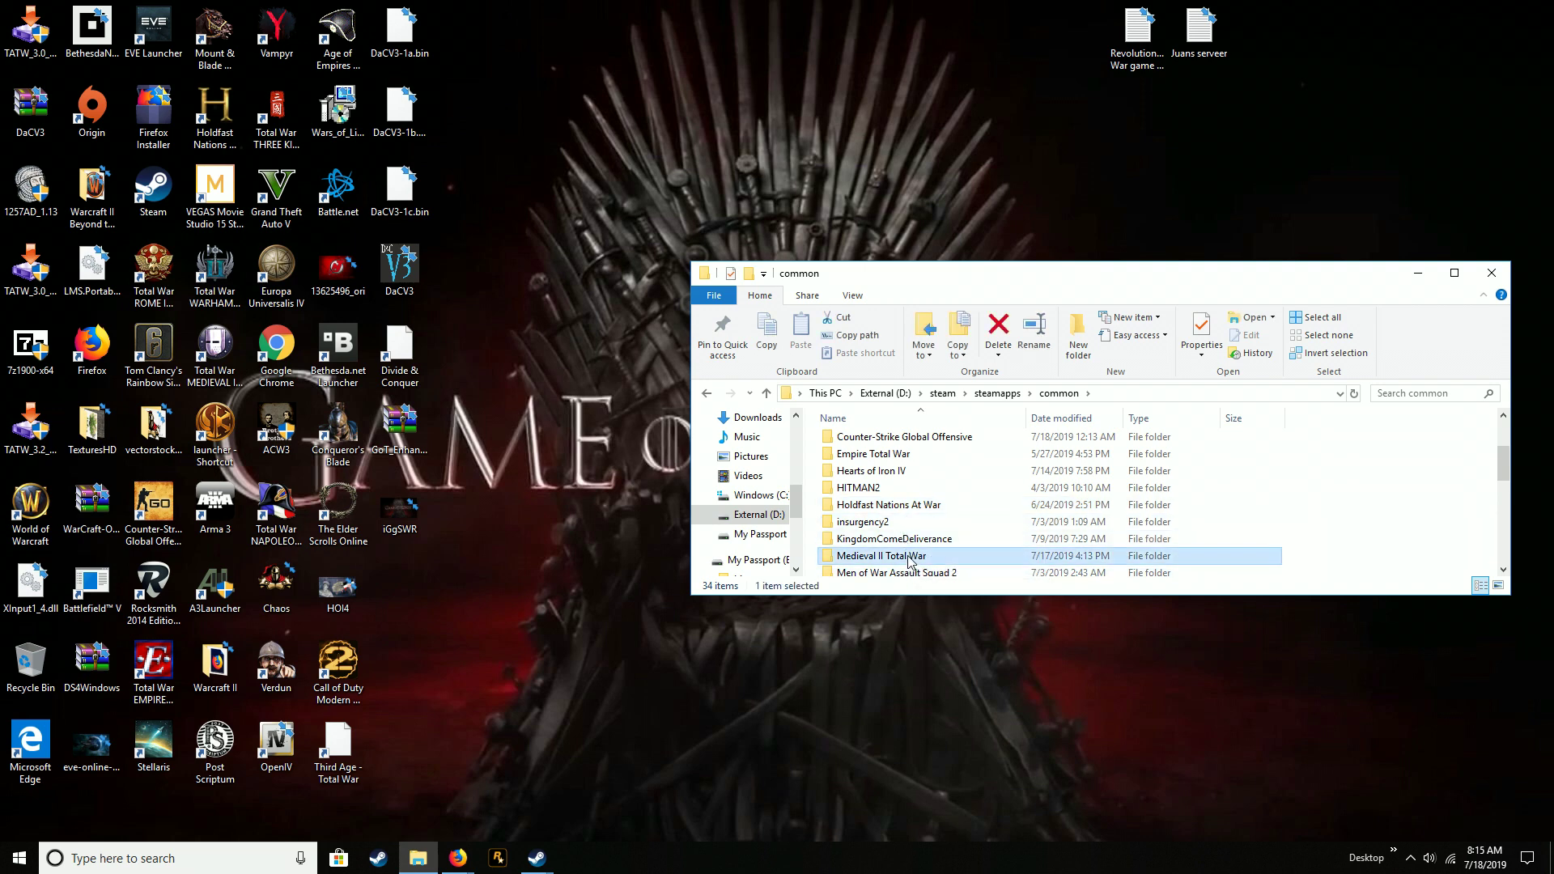
{"action": "scroll", "coordinate": [898, 511], "scroll_direction": "down", "scroll_amount": 1}
{"action": "left_click", "coordinate": [880, 476]}
{"action": "double_click", "coordinate": [882, 478]}
{"action": "scroll", "coordinate": [882, 482], "scroll_direction": "down", "scroll_amount": 1}
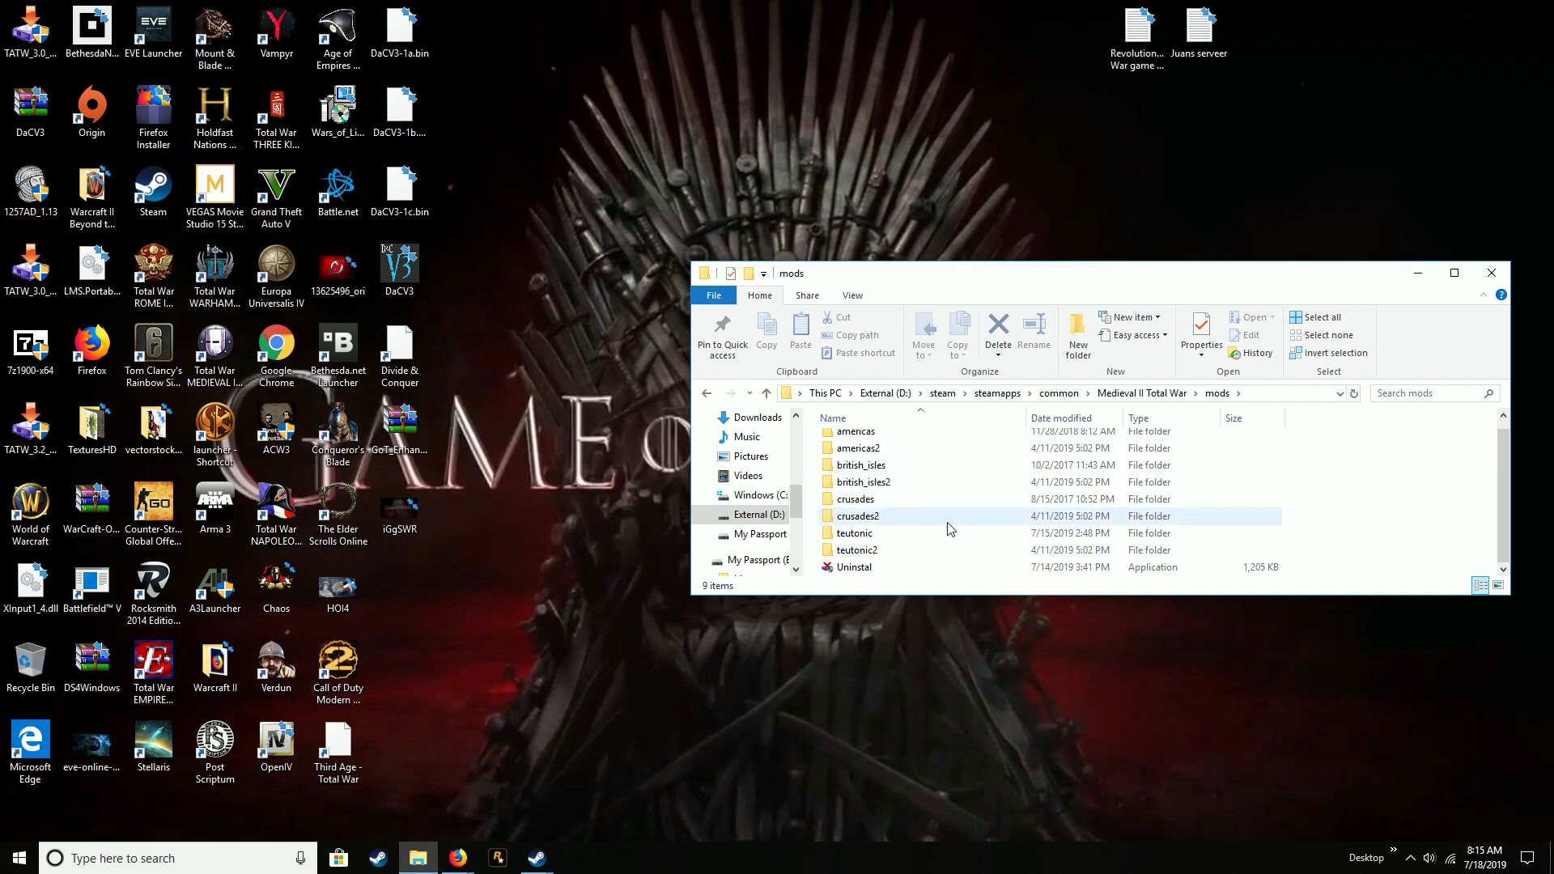
{"action": "mouse_move", "coordinate": [949, 528]}
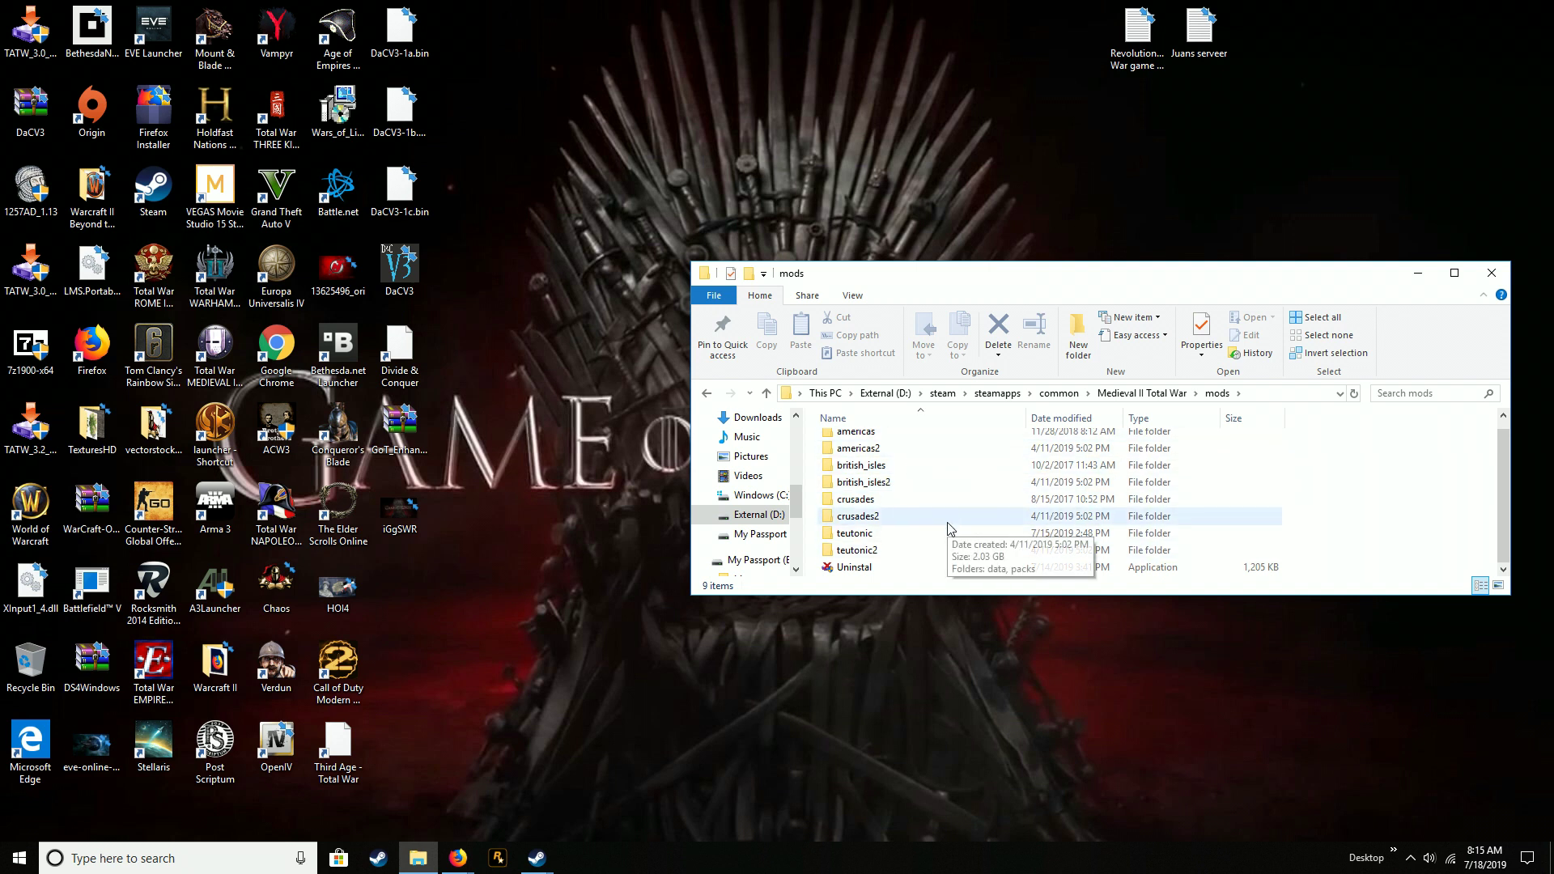
Inspect the crusades folder's contents, then return to the mods folder.
{"action": "left_click", "coordinate": [893, 538]}
{"action": "double_click", "coordinate": [892, 496]}
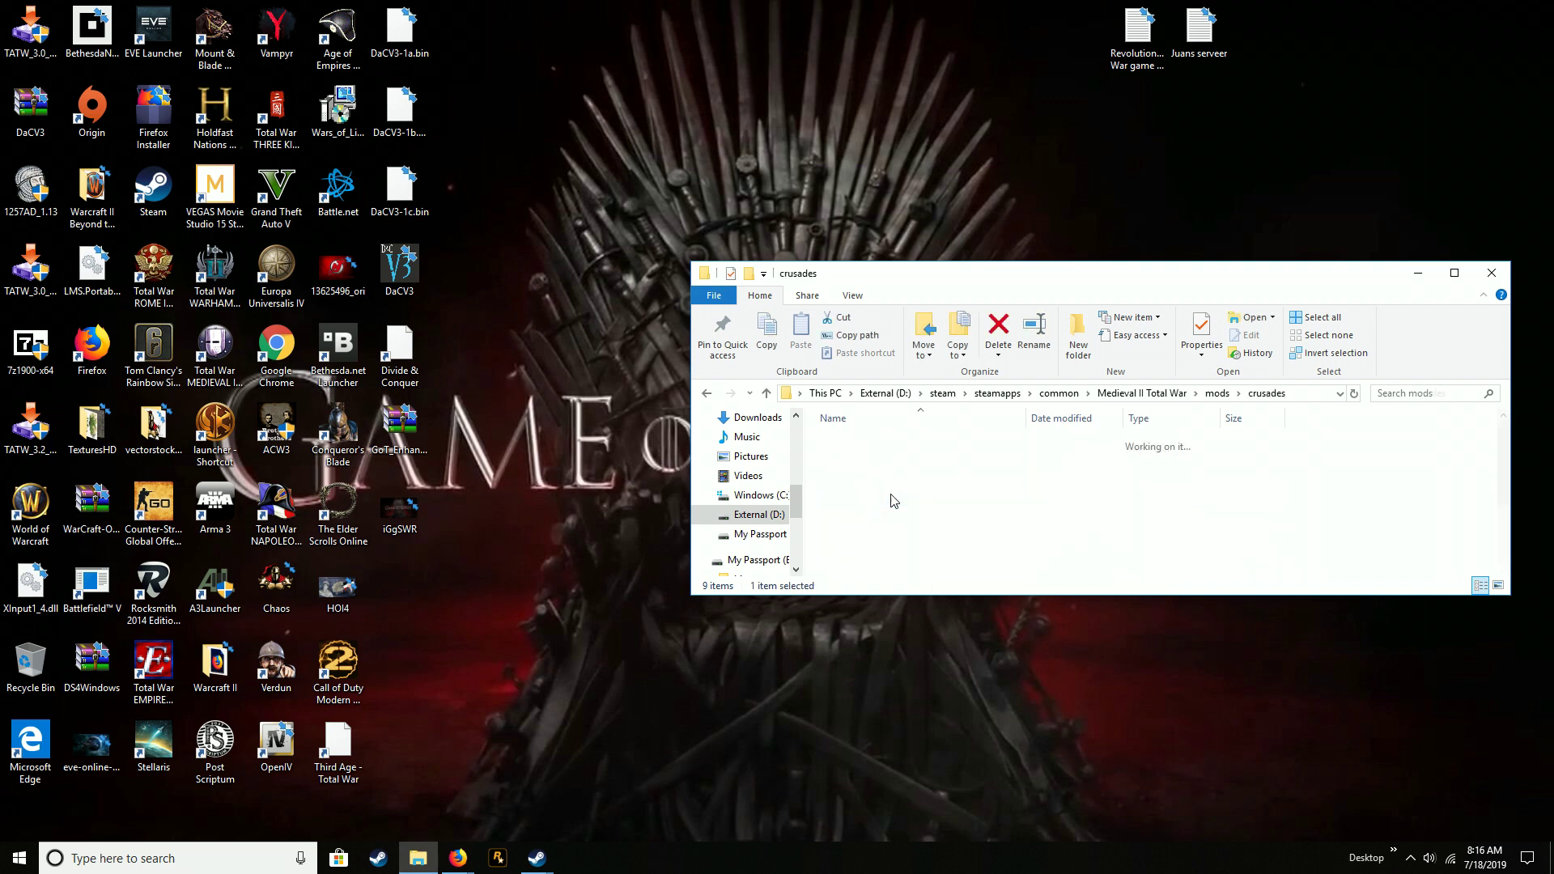
{"action": "scroll", "coordinate": [894, 495], "scroll_direction": "down", "scroll_amount": 3}
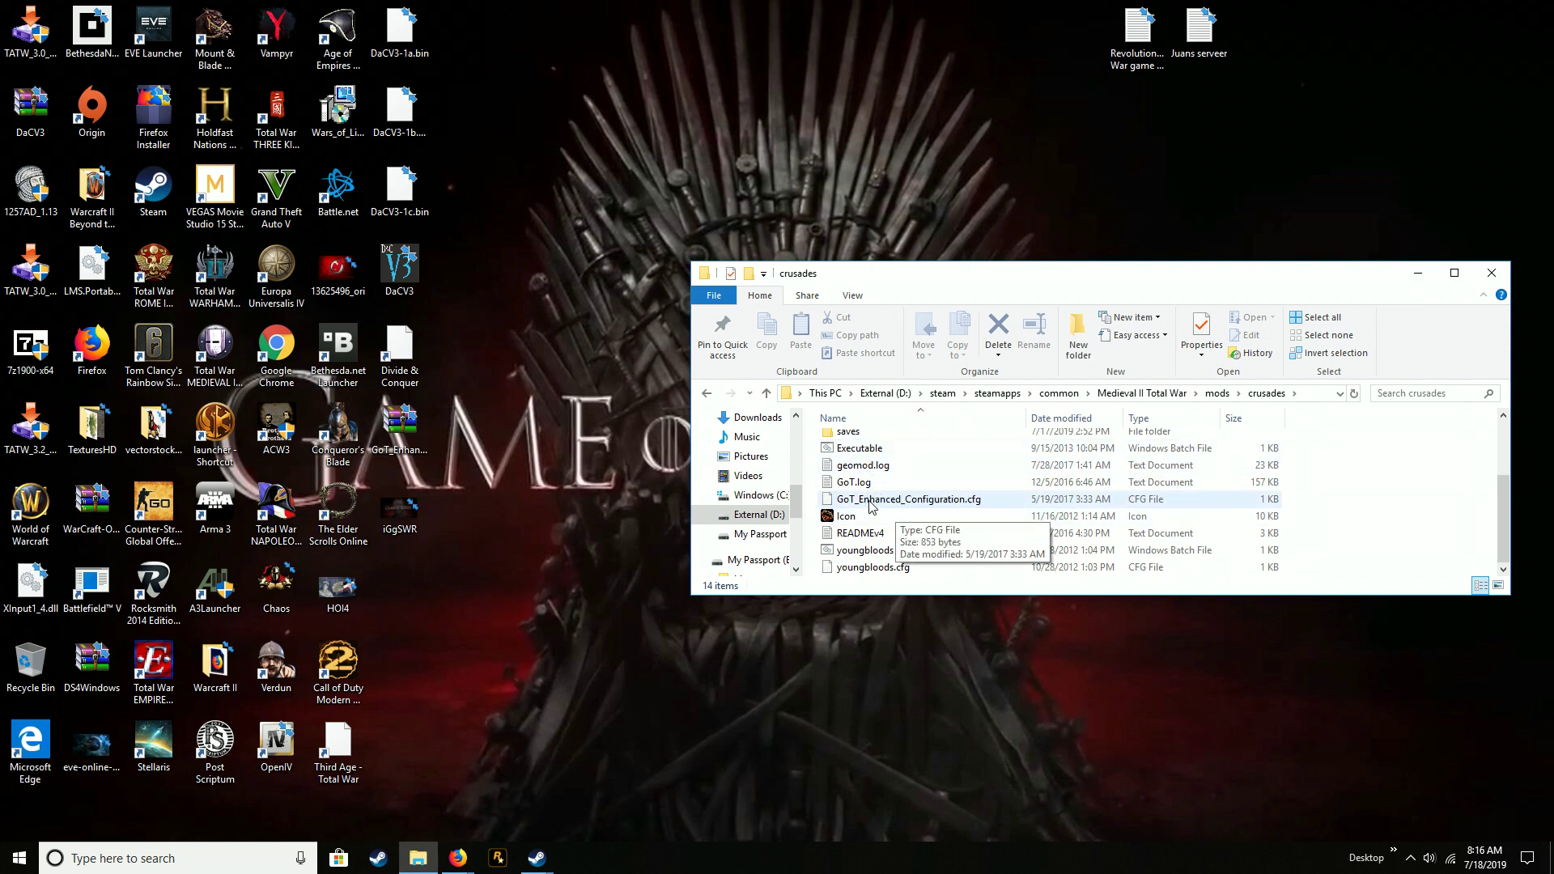
{"action": "scroll", "coordinate": [890, 505], "scroll_direction": "up", "scroll_amount": 3}
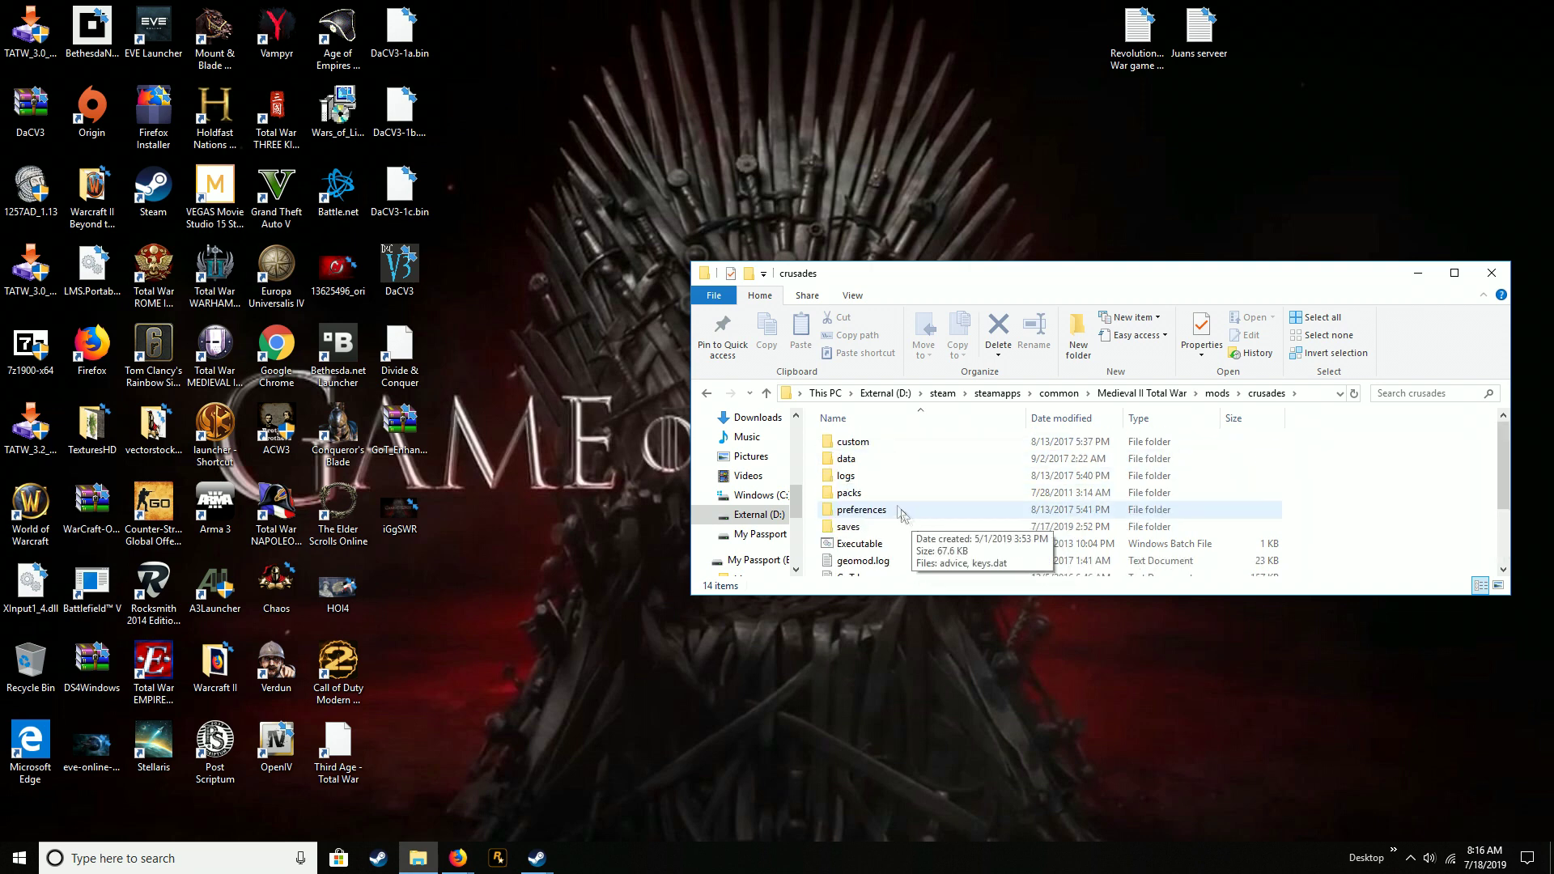
{"action": "left_click", "coordinate": [706, 393]}
Try renaming crusades to 'Got_Enhanced', revert it to 'crusades', then bring Steam forward.
{"action": "right_click", "coordinate": [890, 509]}
{"action": "left_click", "coordinate": [947, 474]}
{"action": "type", "text": "Got"}
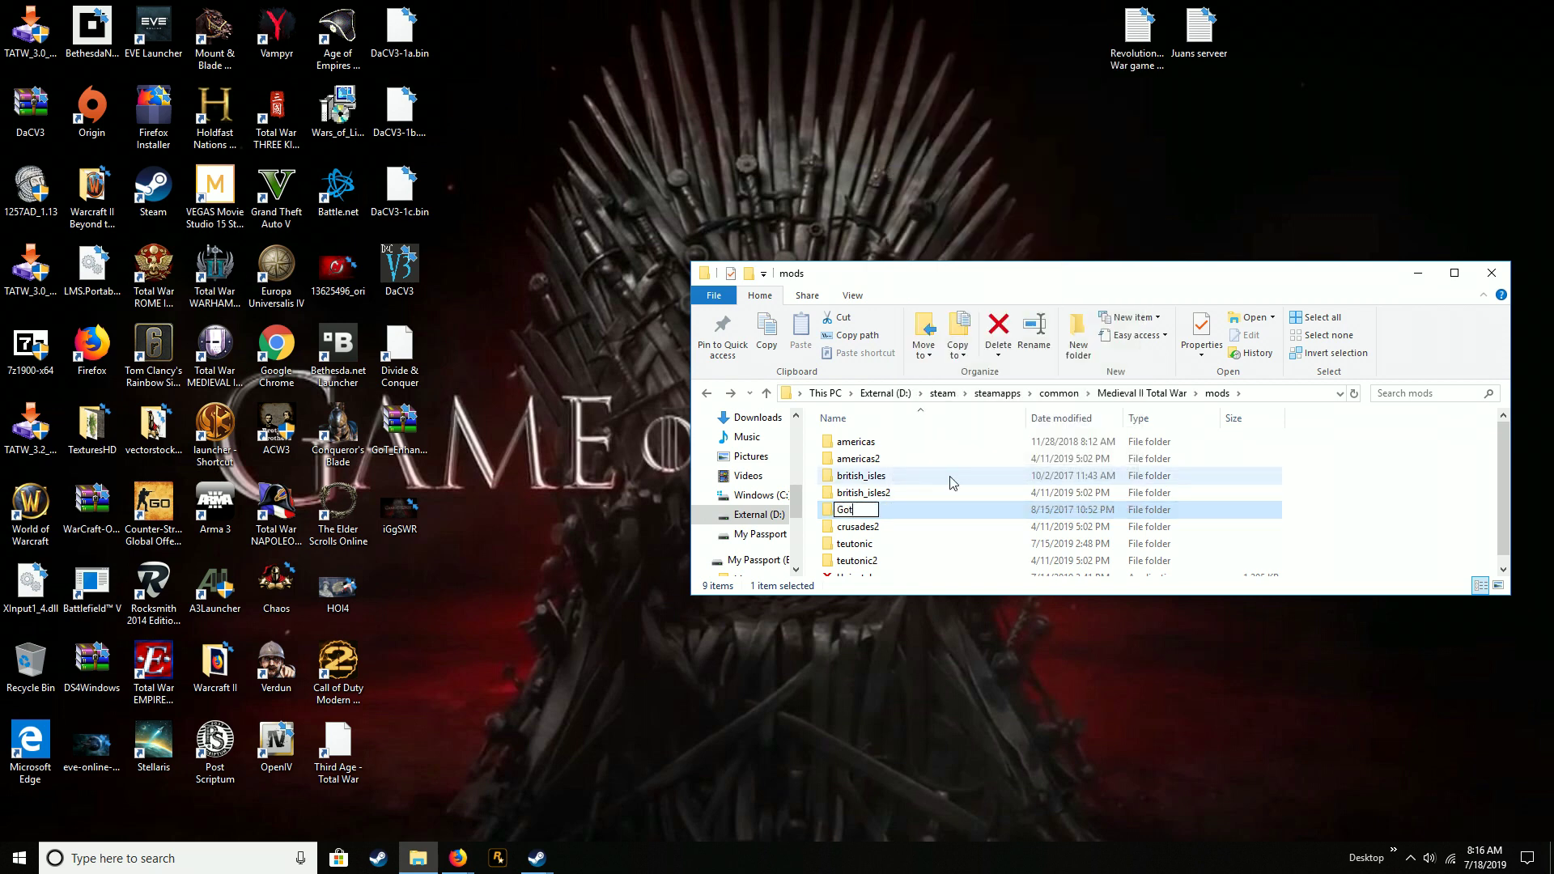
{"action": "type", "text": "_Enhanced"}
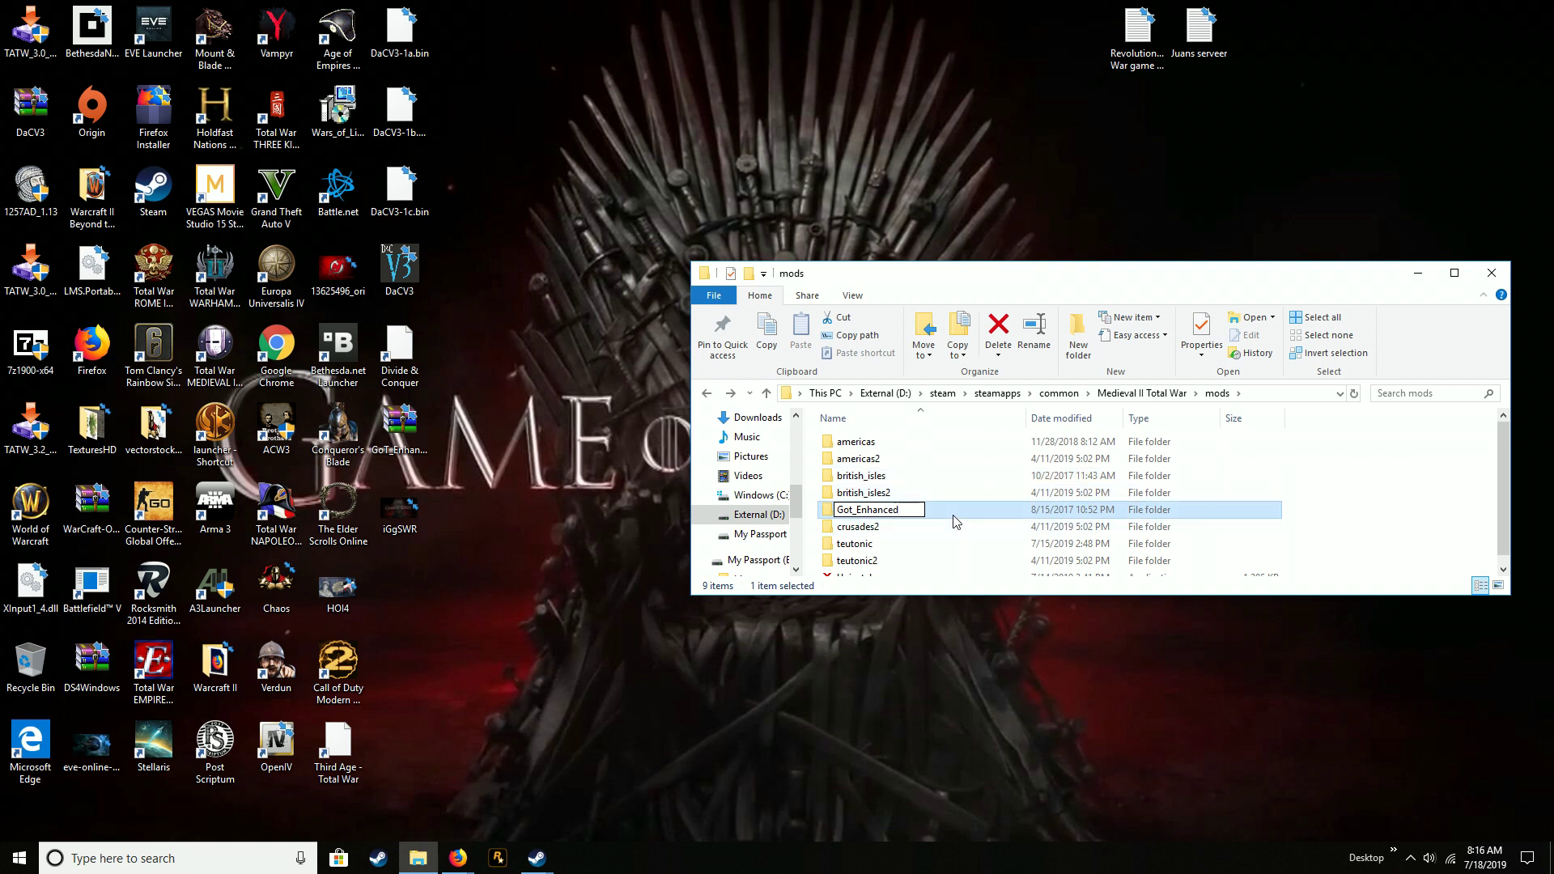
{"action": "key", "text": "BackSpace"}
{"action": "key", "text": "BackSpace"}
{"action": "key", "text": "BackSpace"}
{"action": "key", "text": "BackSpace"}
{"action": "key", "text": "BackSpace"}
{"action": "key", "text": "BackSpace"}
{"action": "key", "text": "BackSpace"}
{"action": "key", "text": "BackSpace"}
{"action": "key", "text": "BackSpace"}
{"action": "key", "text": "BackSpace"}
{"action": "key", "text": "BackSpace"}
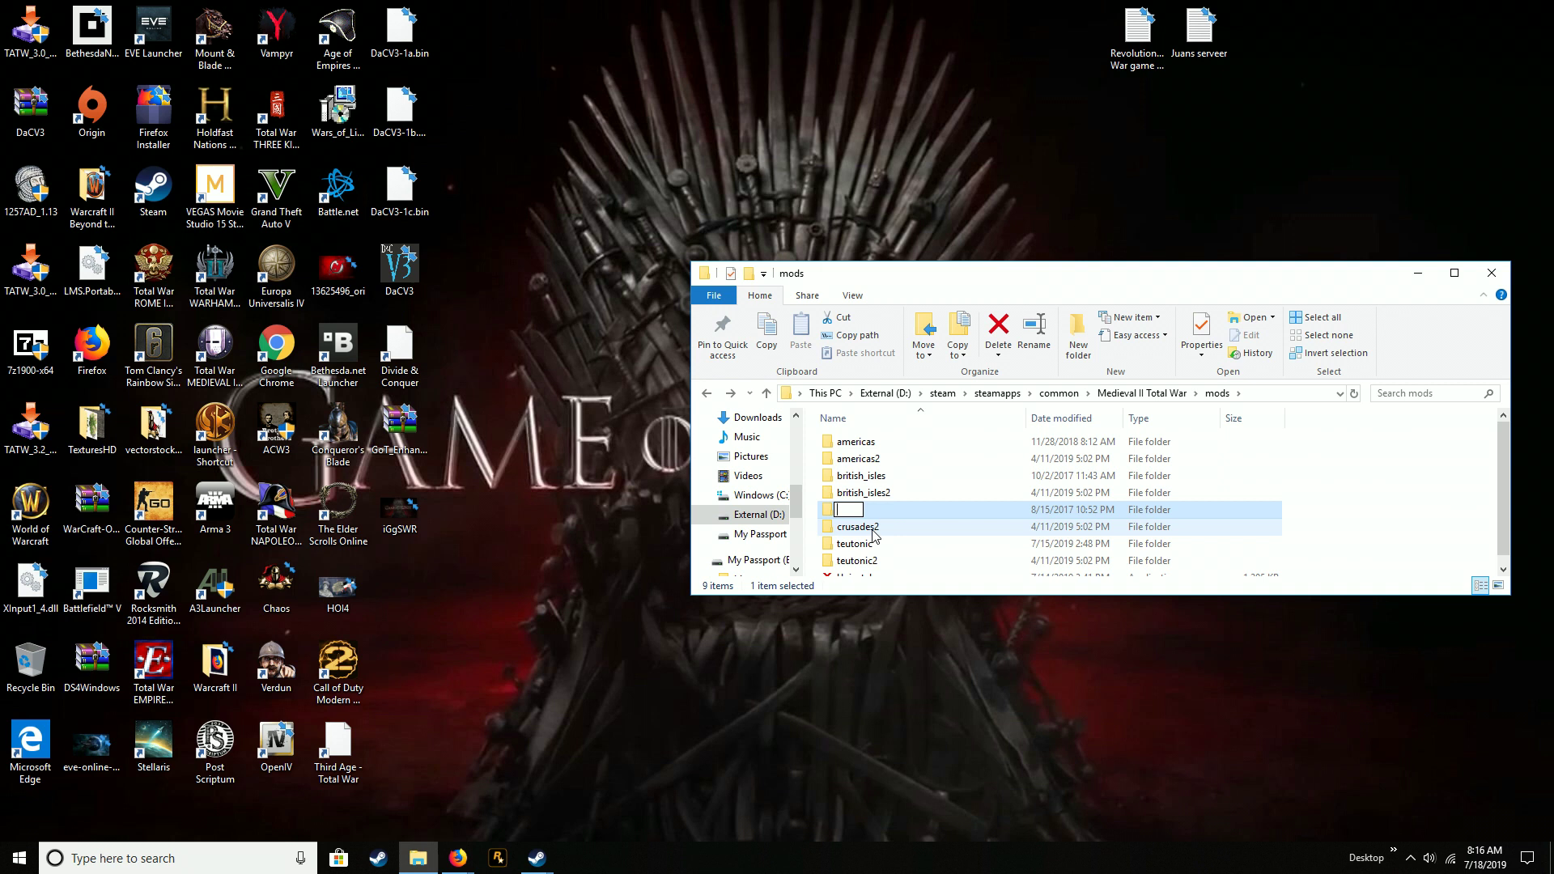
{"action": "type", "text": "crusades"}
{"action": "left_click", "coordinate": [1327, 496]}
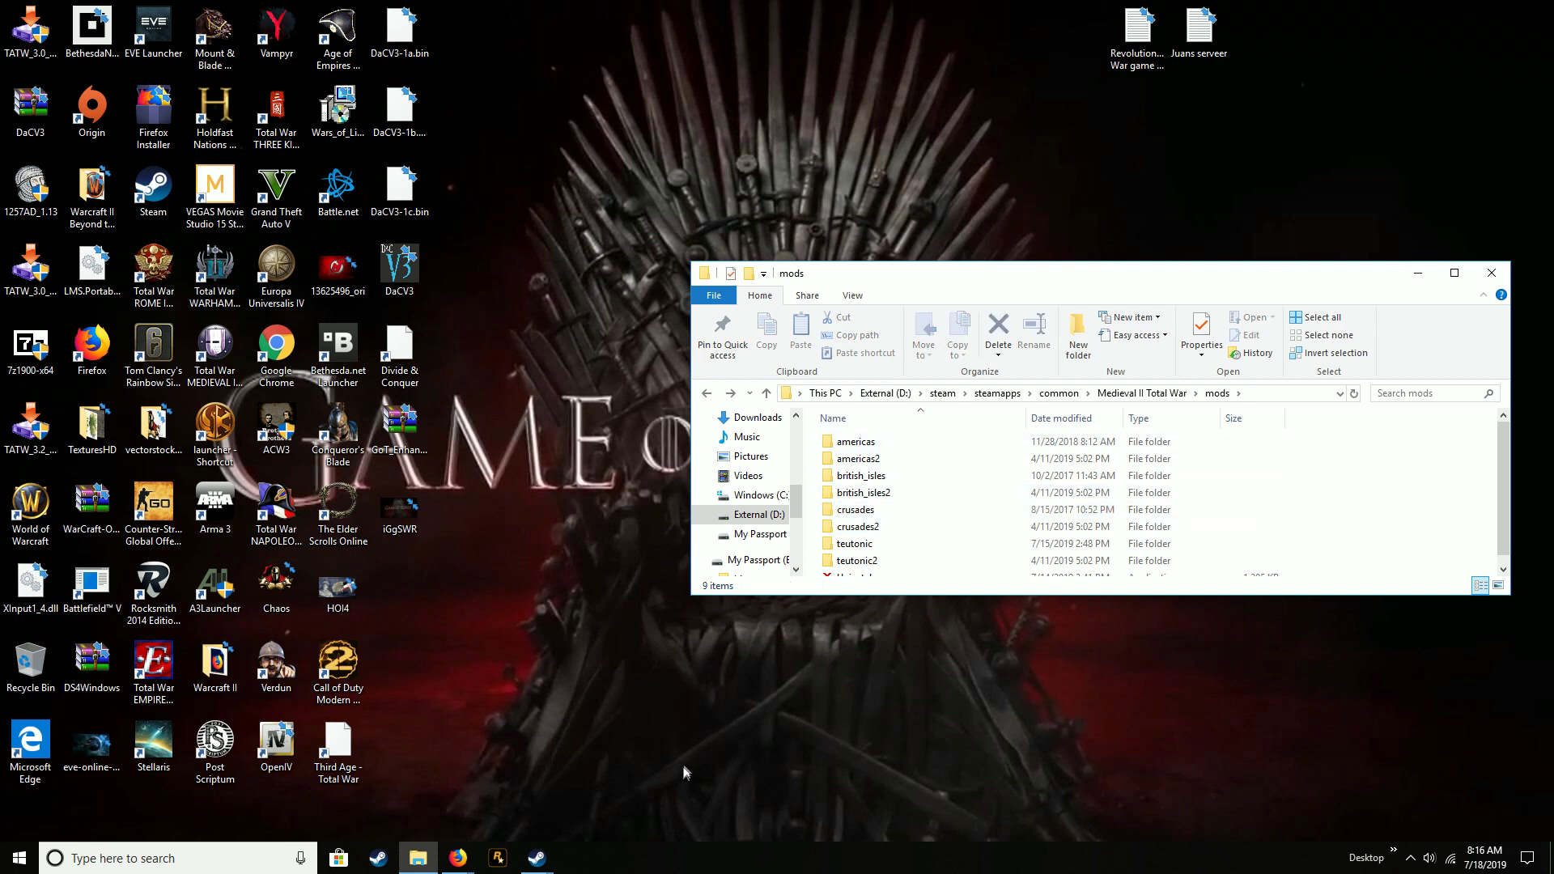
{"action": "mouse_move", "coordinate": [553, 859]}
{"action": "left_click", "coordinate": [486, 781]}
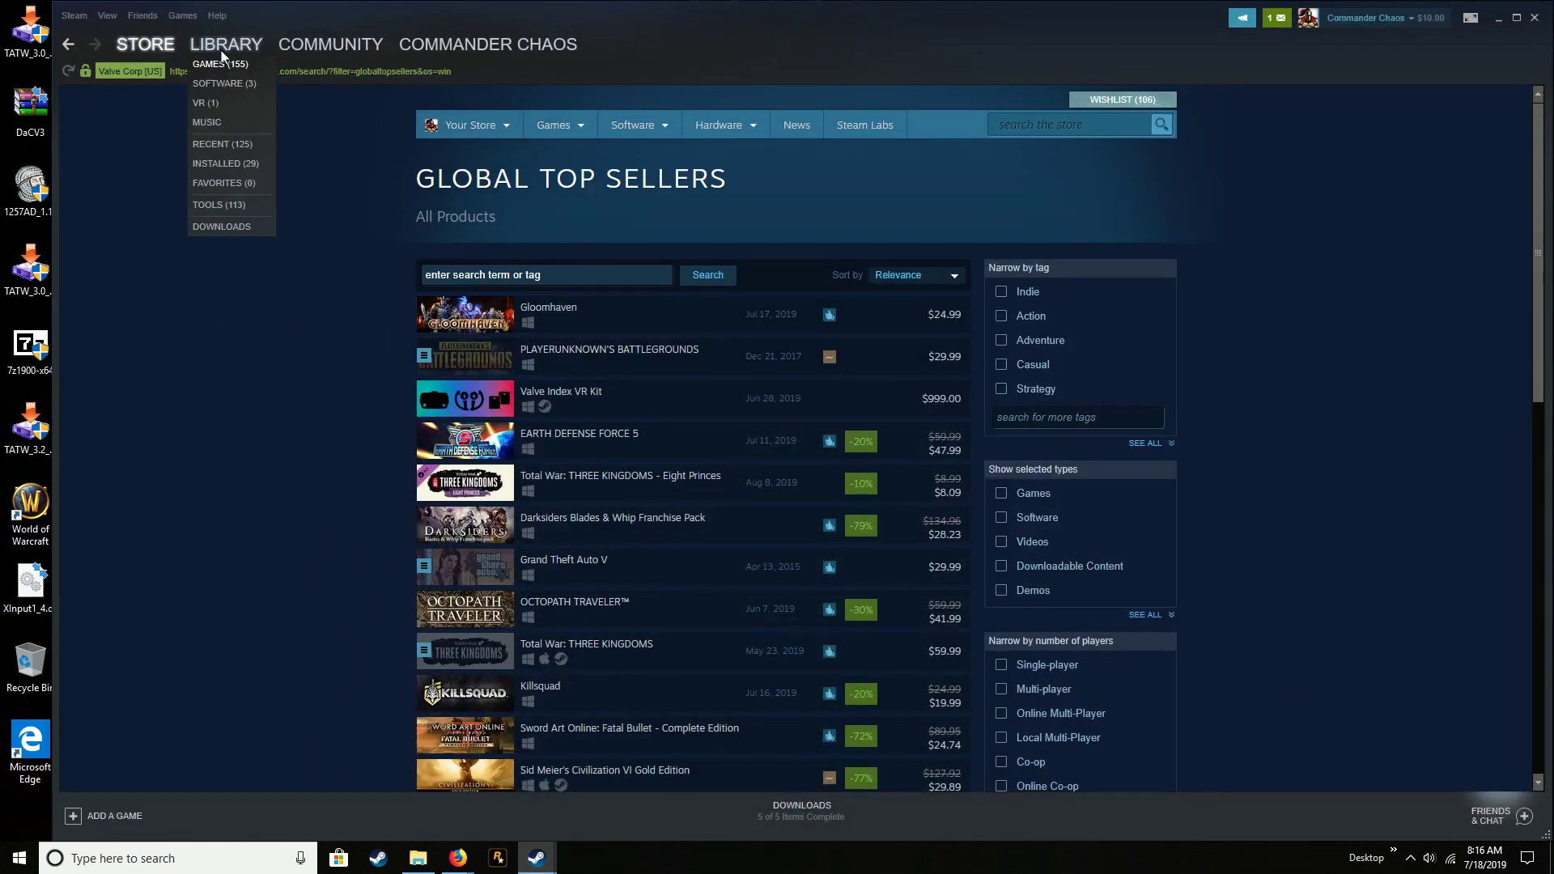
Launch Total War: MEDIEVAL II - Definitive Edition from the Steam library as Medieval II: Total War Crusades.
{"action": "left_click", "coordinate": [213, 42]}
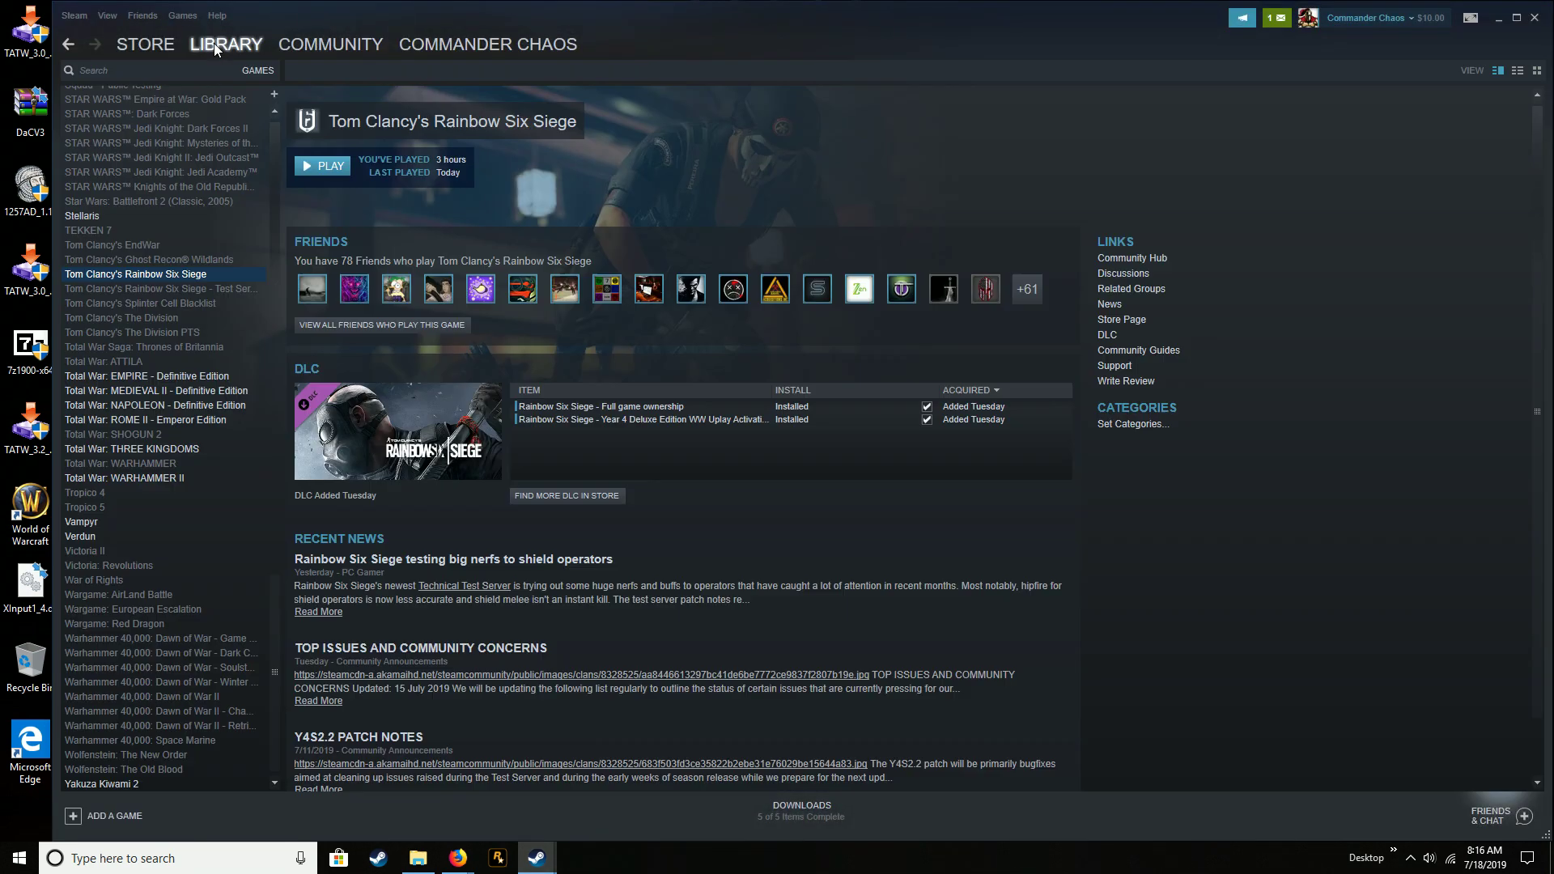
{"action": "double_click", "coordinate": [161, 389]}
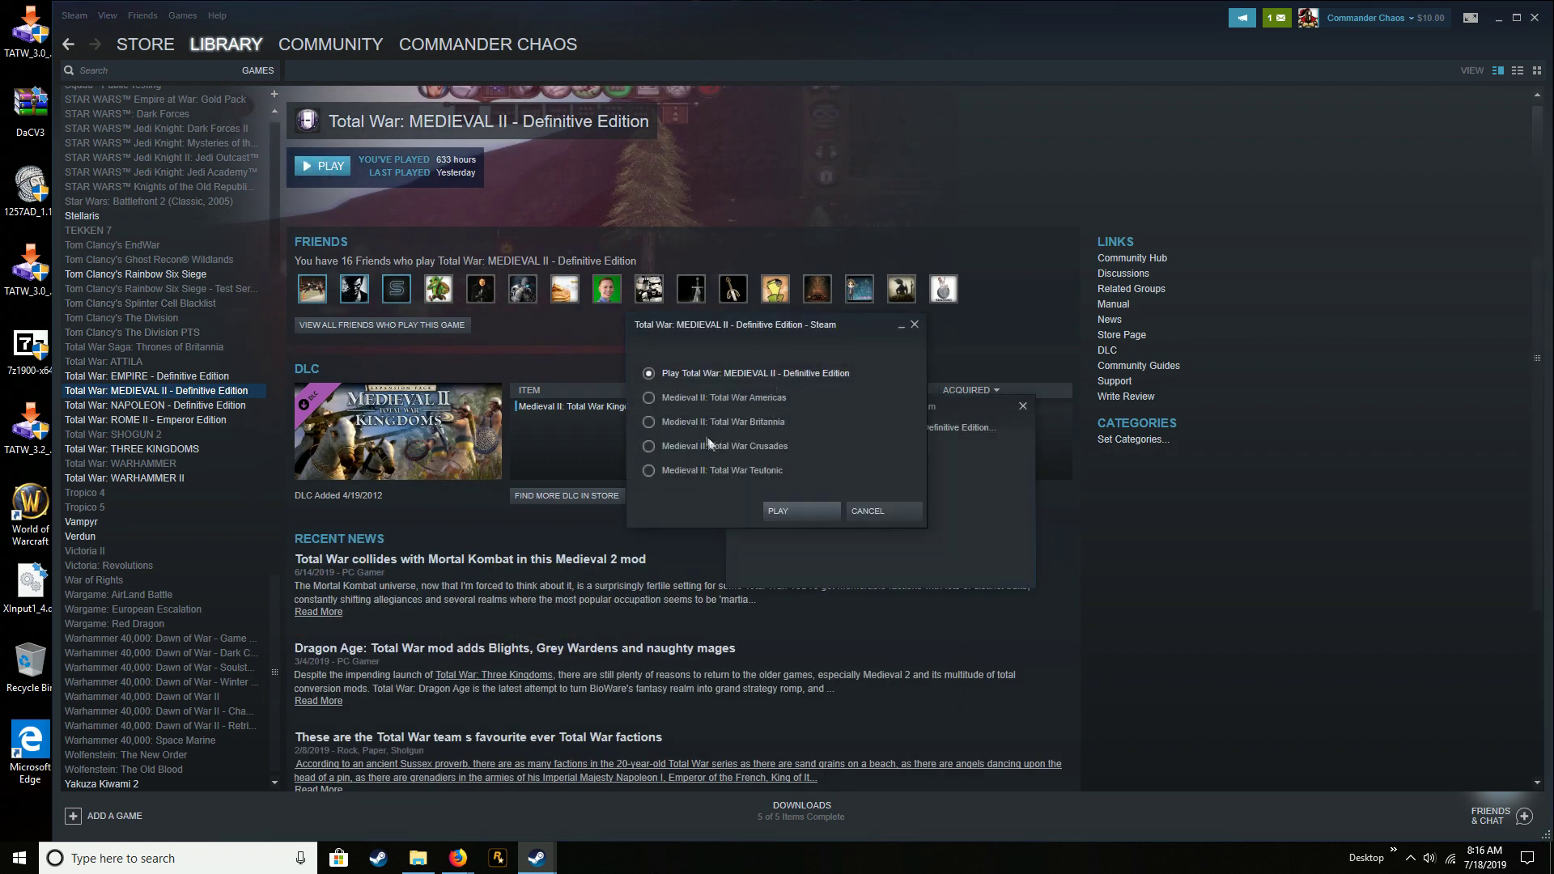
{"action": "left_click", "coordinate": [717, 447]}
{"action": "left_click", "coordinate": [789, 507]}
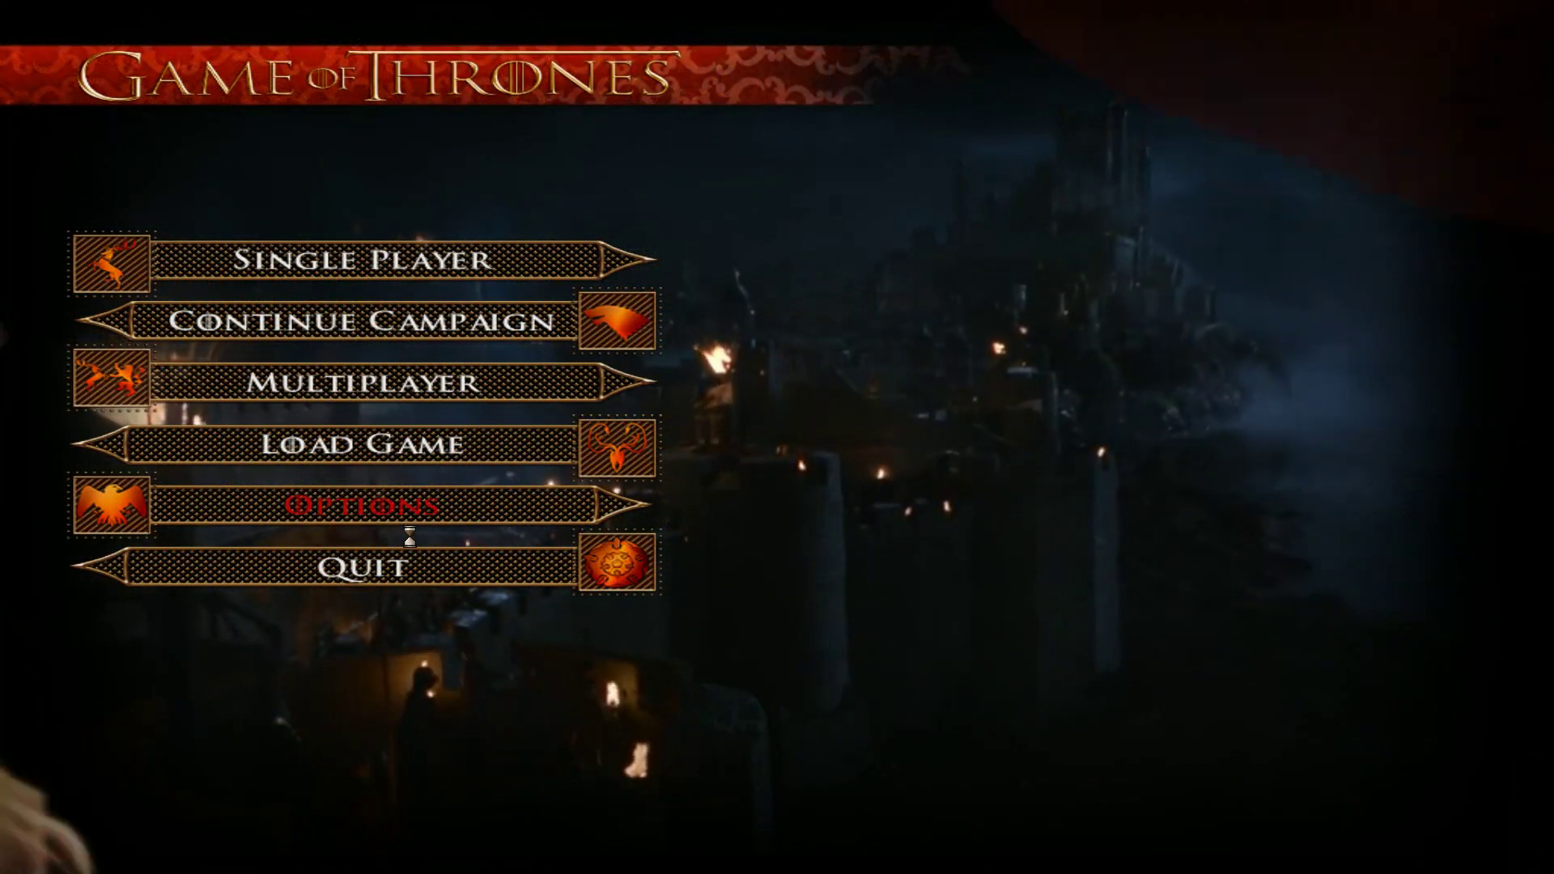
{"action": "left_click", "coordinate": [364, 505]}
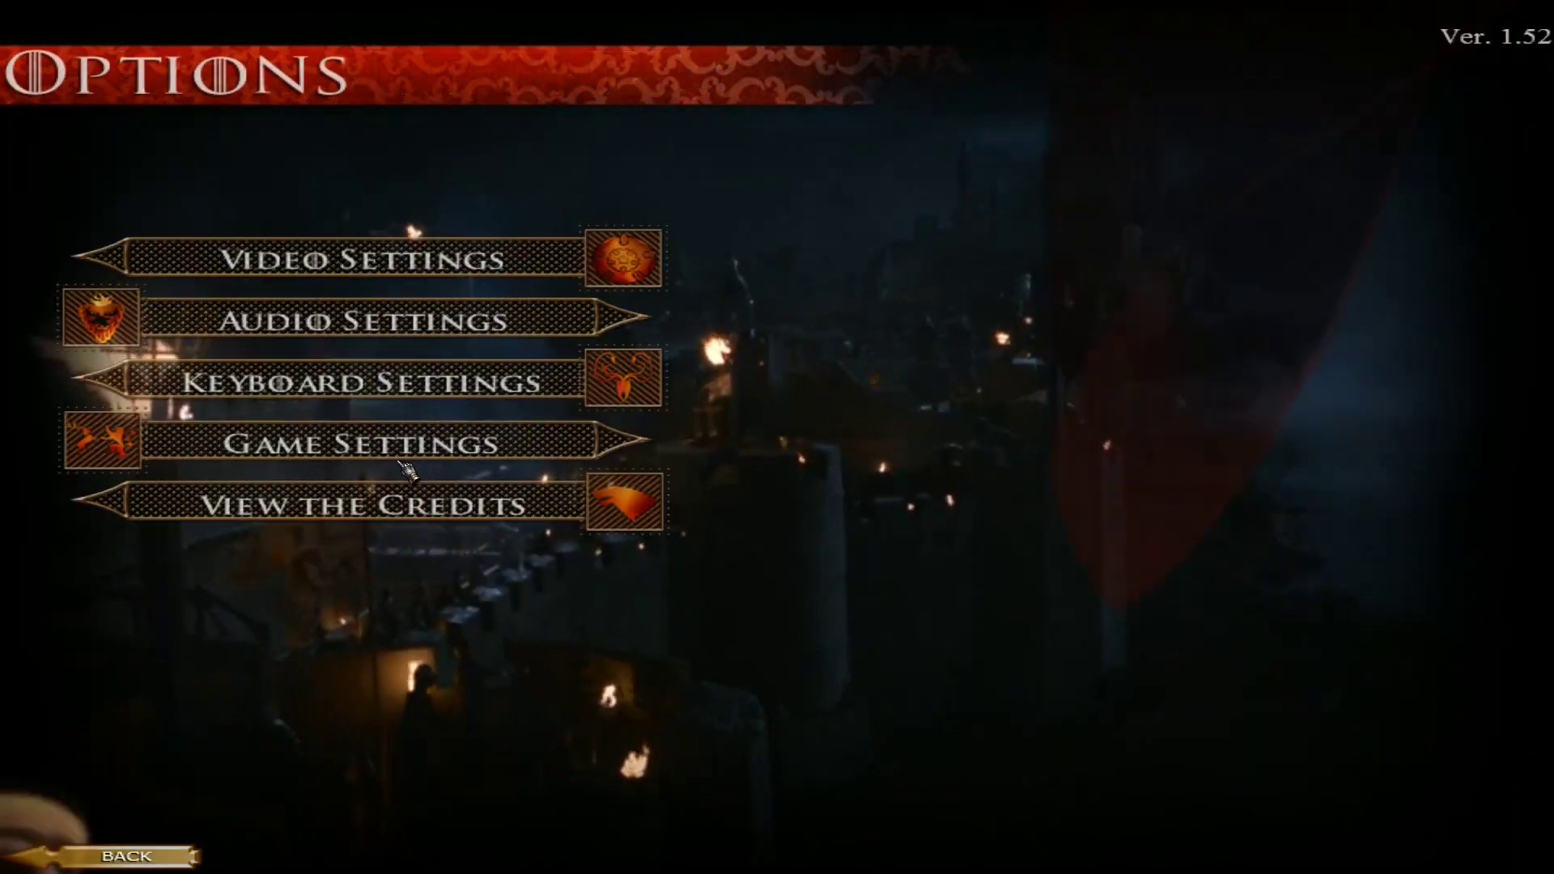
{"action": "left_click", "coordinate": [366, 402]}
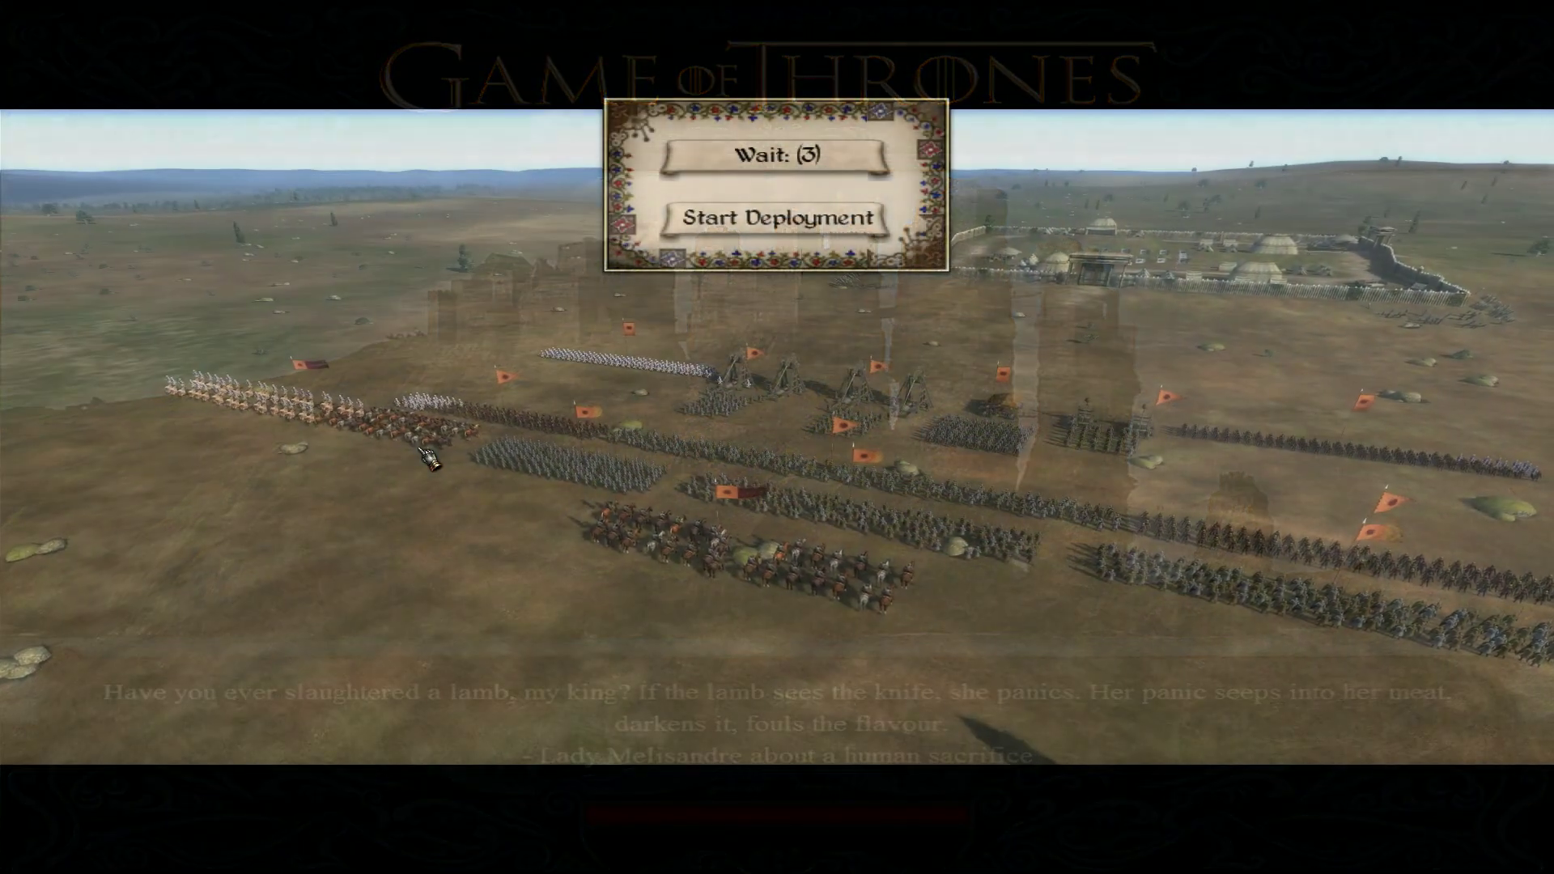
{"action": "left_click", "coordinate": [789, 225]}
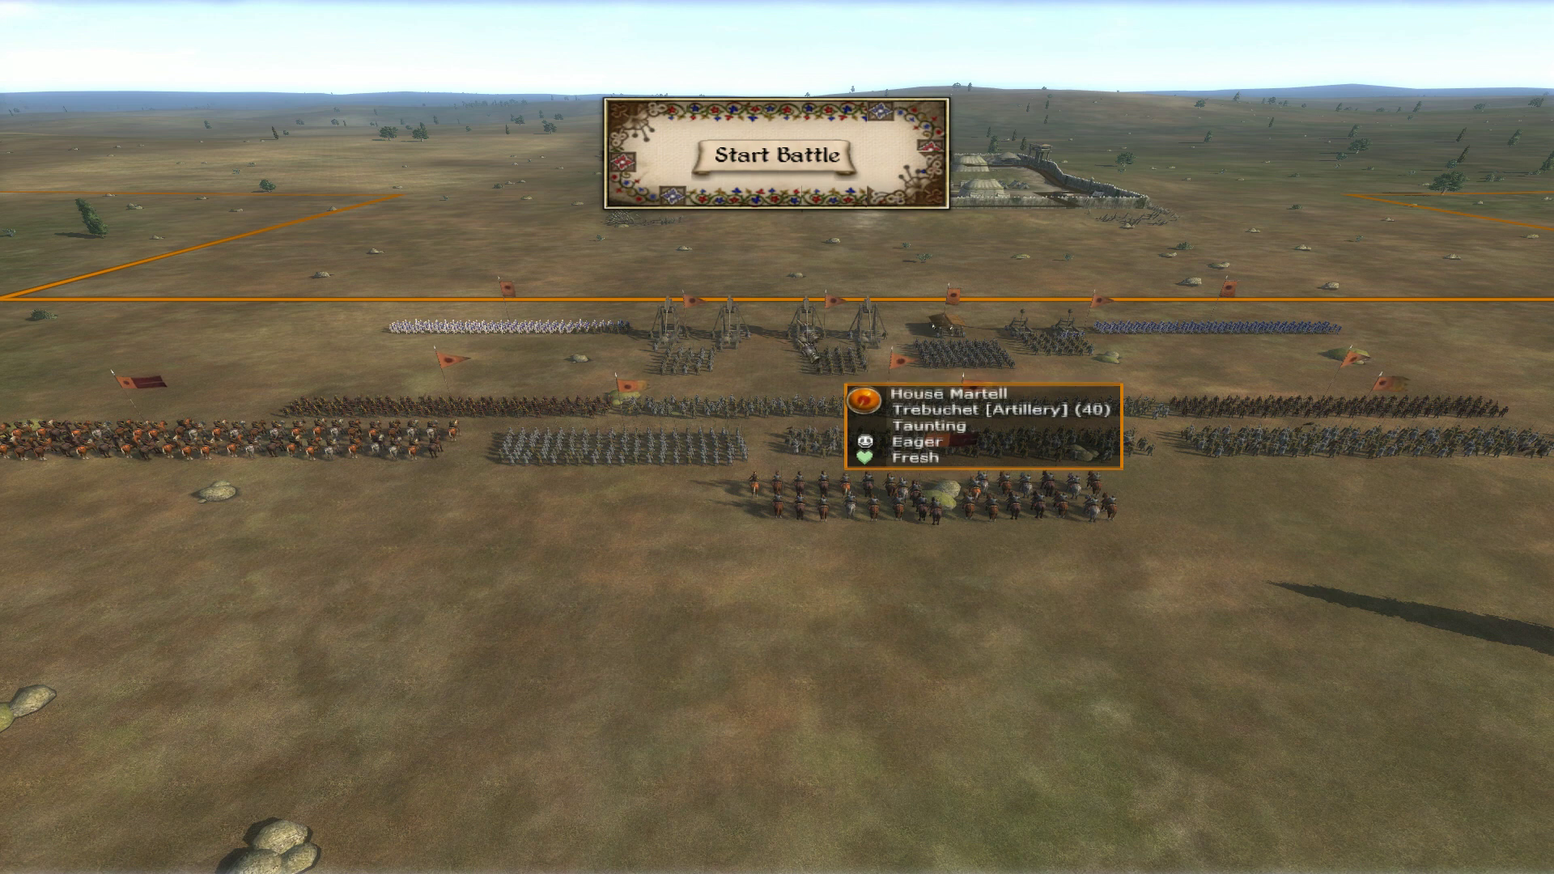
{"action": "left_click", "coordinate": [801, 156]}
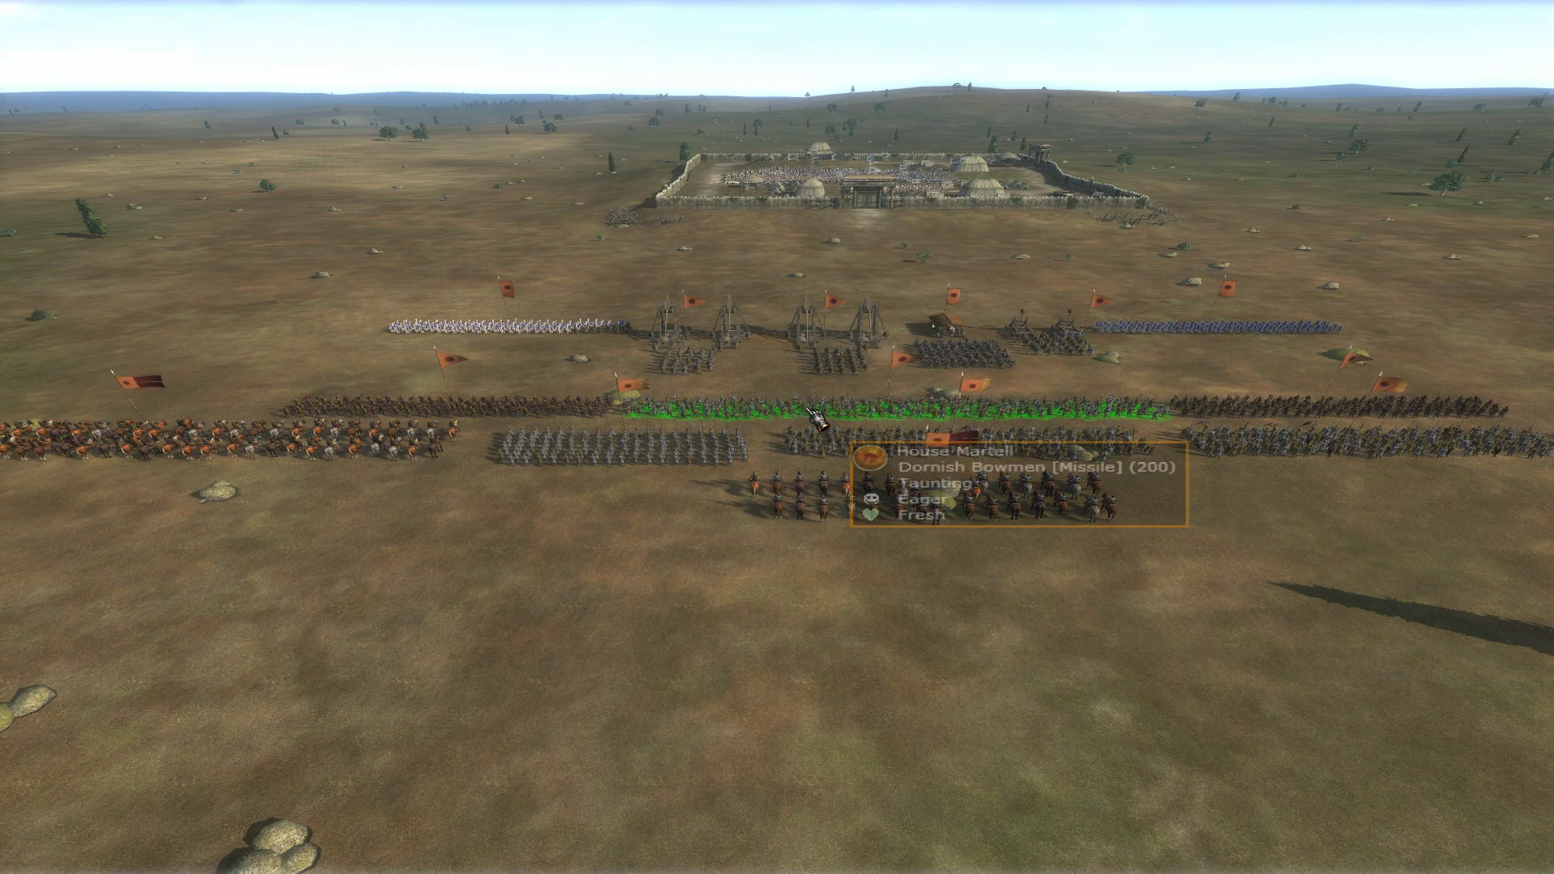
{"action": "key", "text": "Escape"}
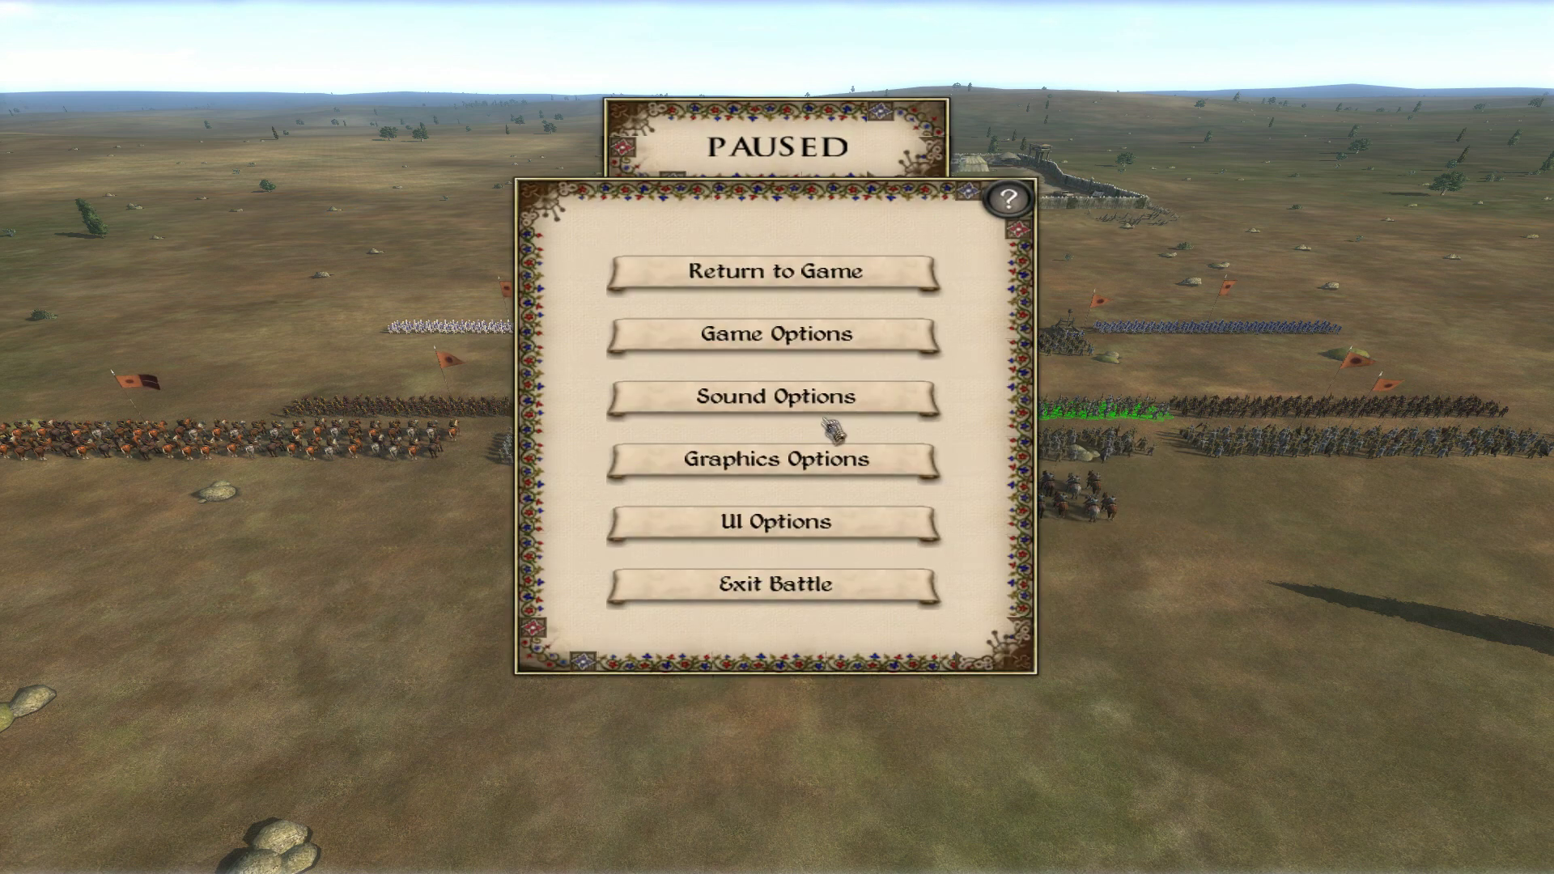
{"action": "left_click", "coordinate": [773, 586]}
{"action": "left_click", "coordinate": [738, 369]}
{"action": "left_click", "coordinate": [773, 502]}
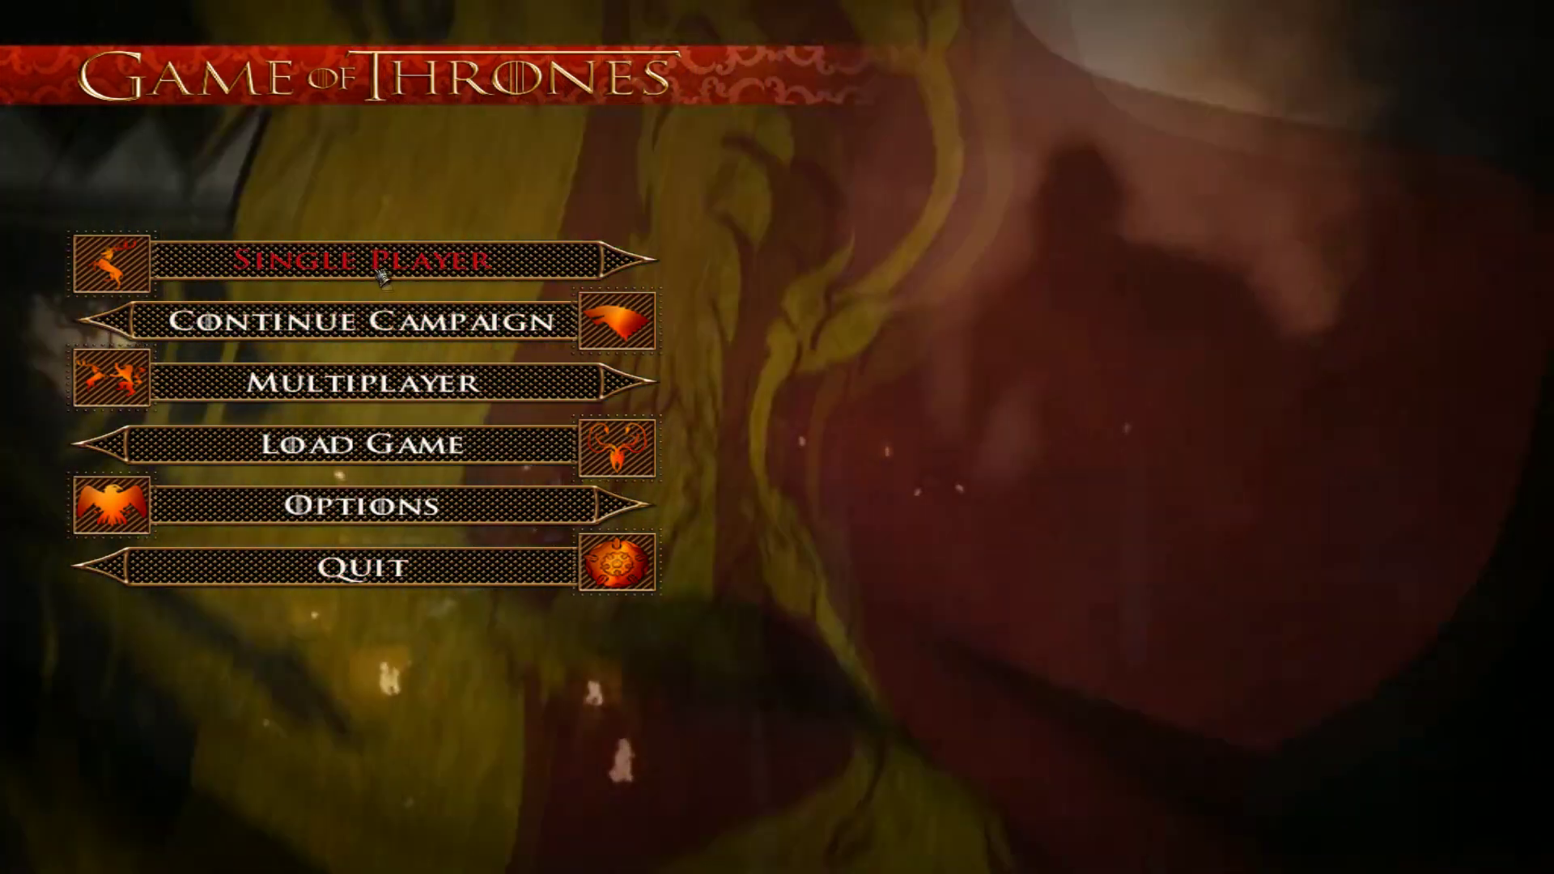
{"action": "left_click", "coordinate": [380, 275]}
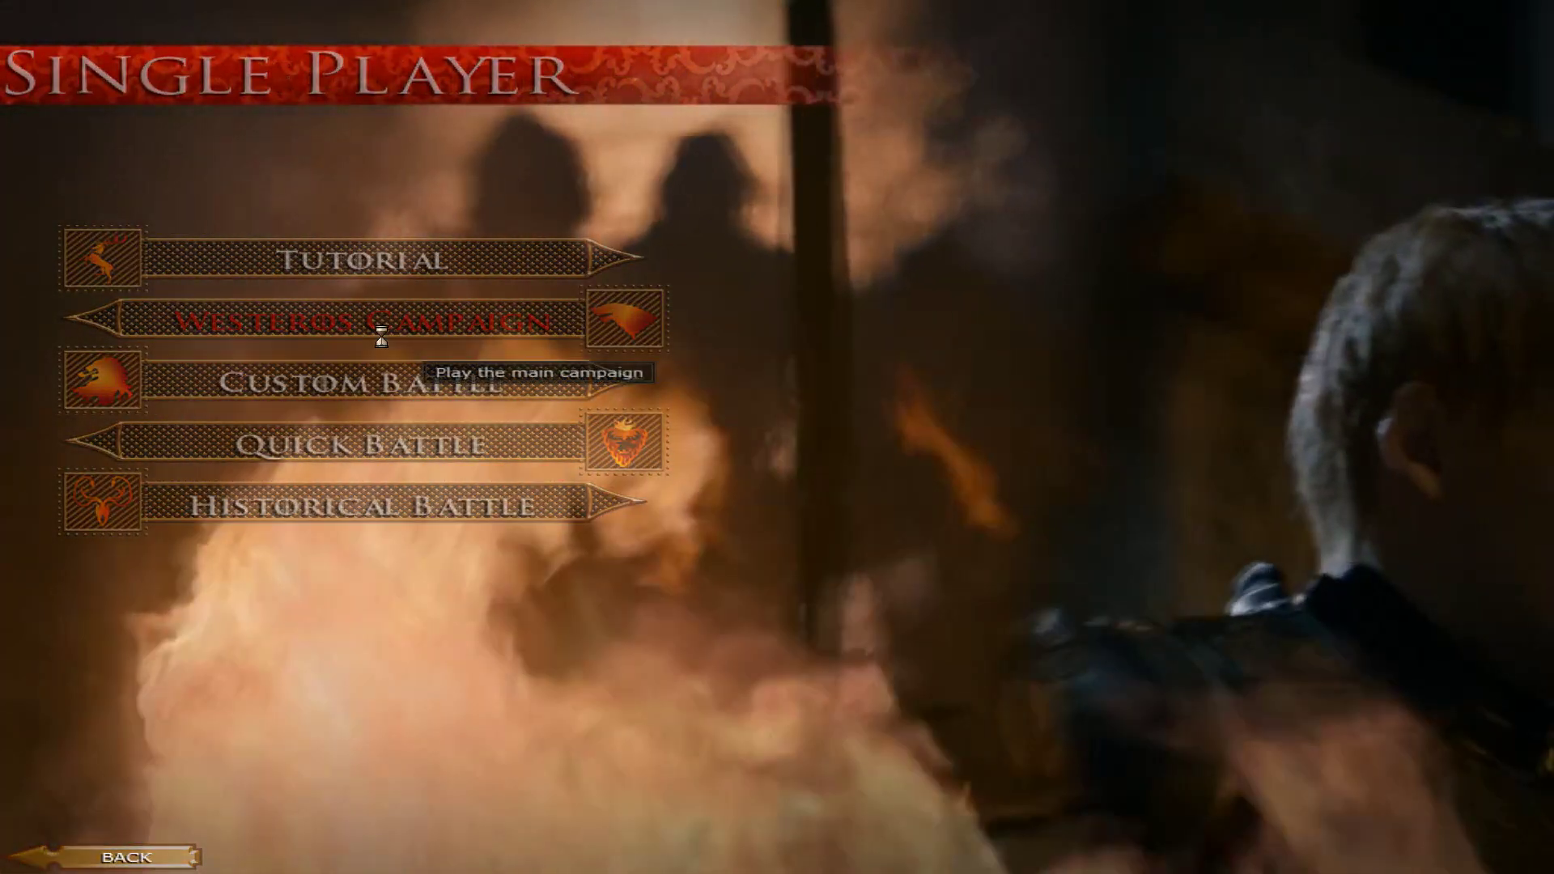
Set up the Westeros Campaign with House Bolton as the faction and start it.
{"action": "left_click", "coordinate": [378, 330]}
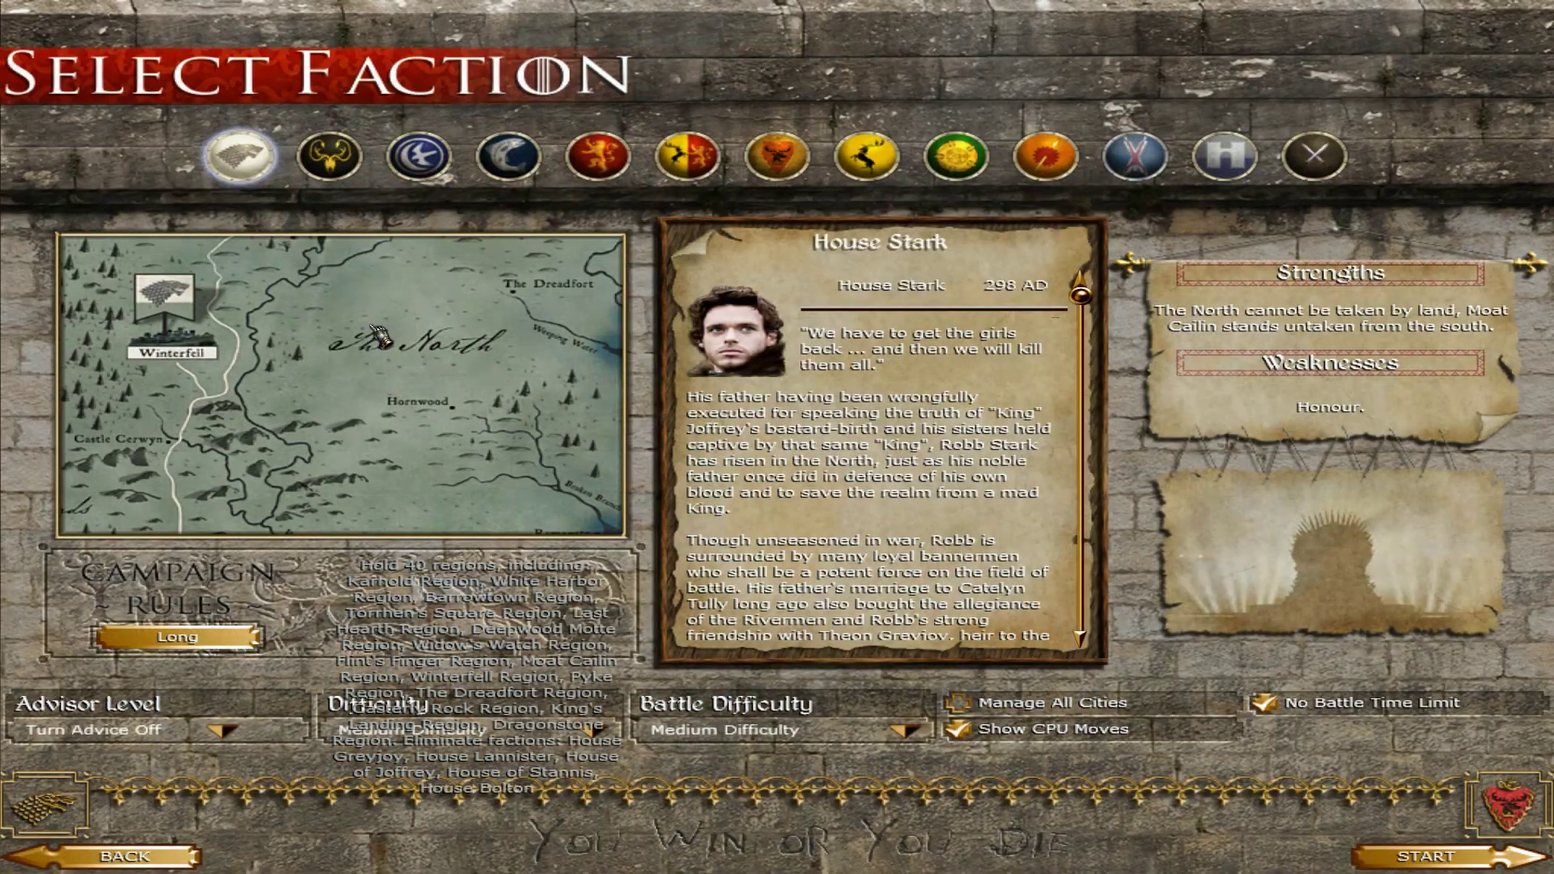
{"action": "left_click", "coordinate": [699, 152]}
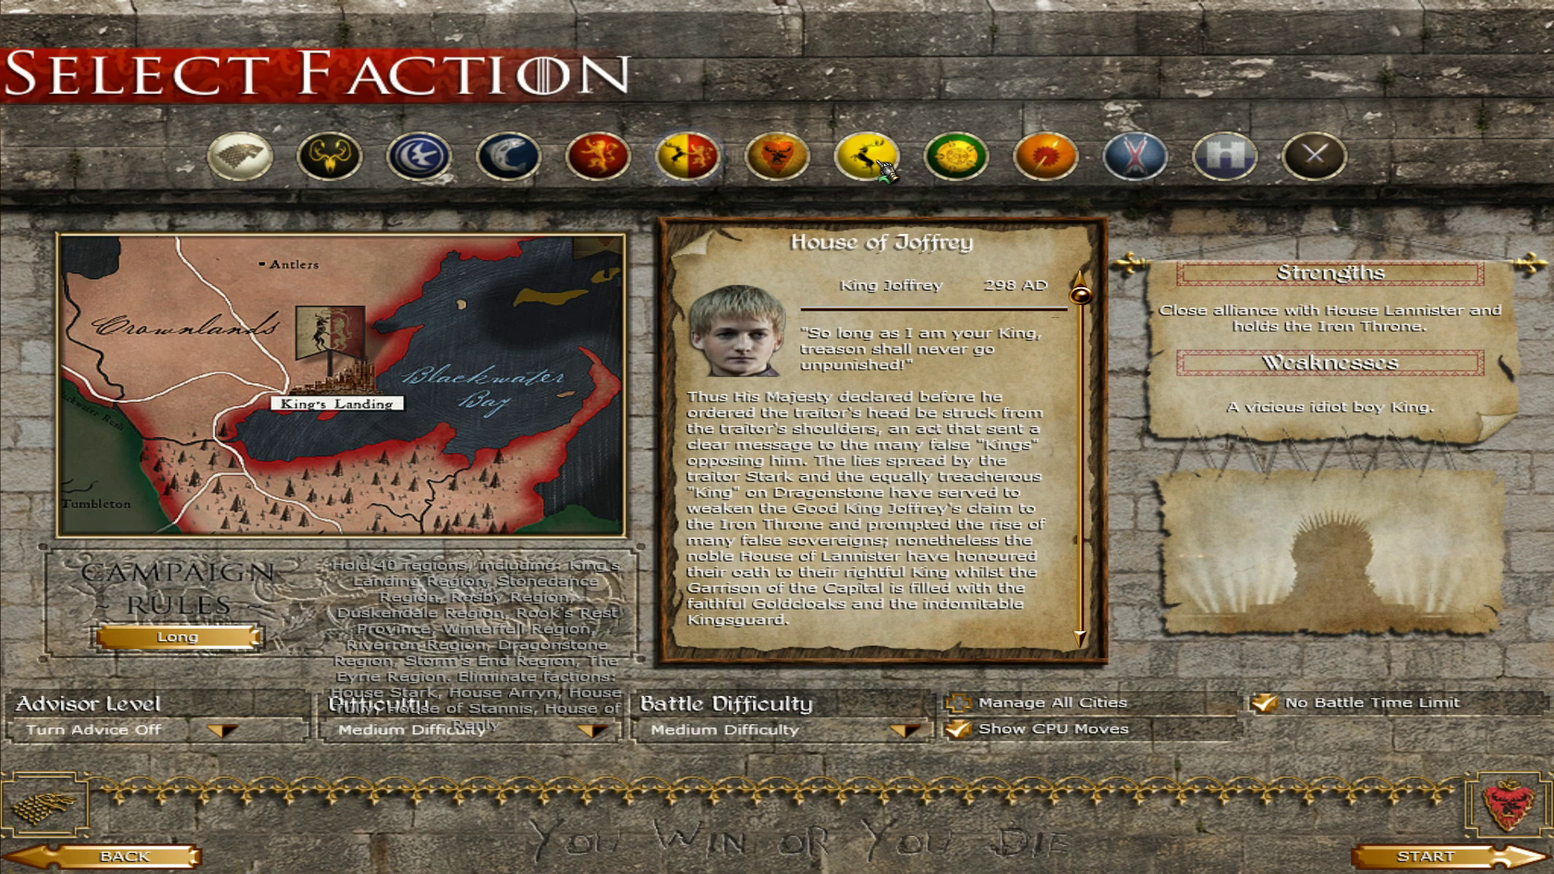
{"action": "left_click", "coordinate": [955, 158]}
{"action": "left_click", "coordinate": [1109, 161]}
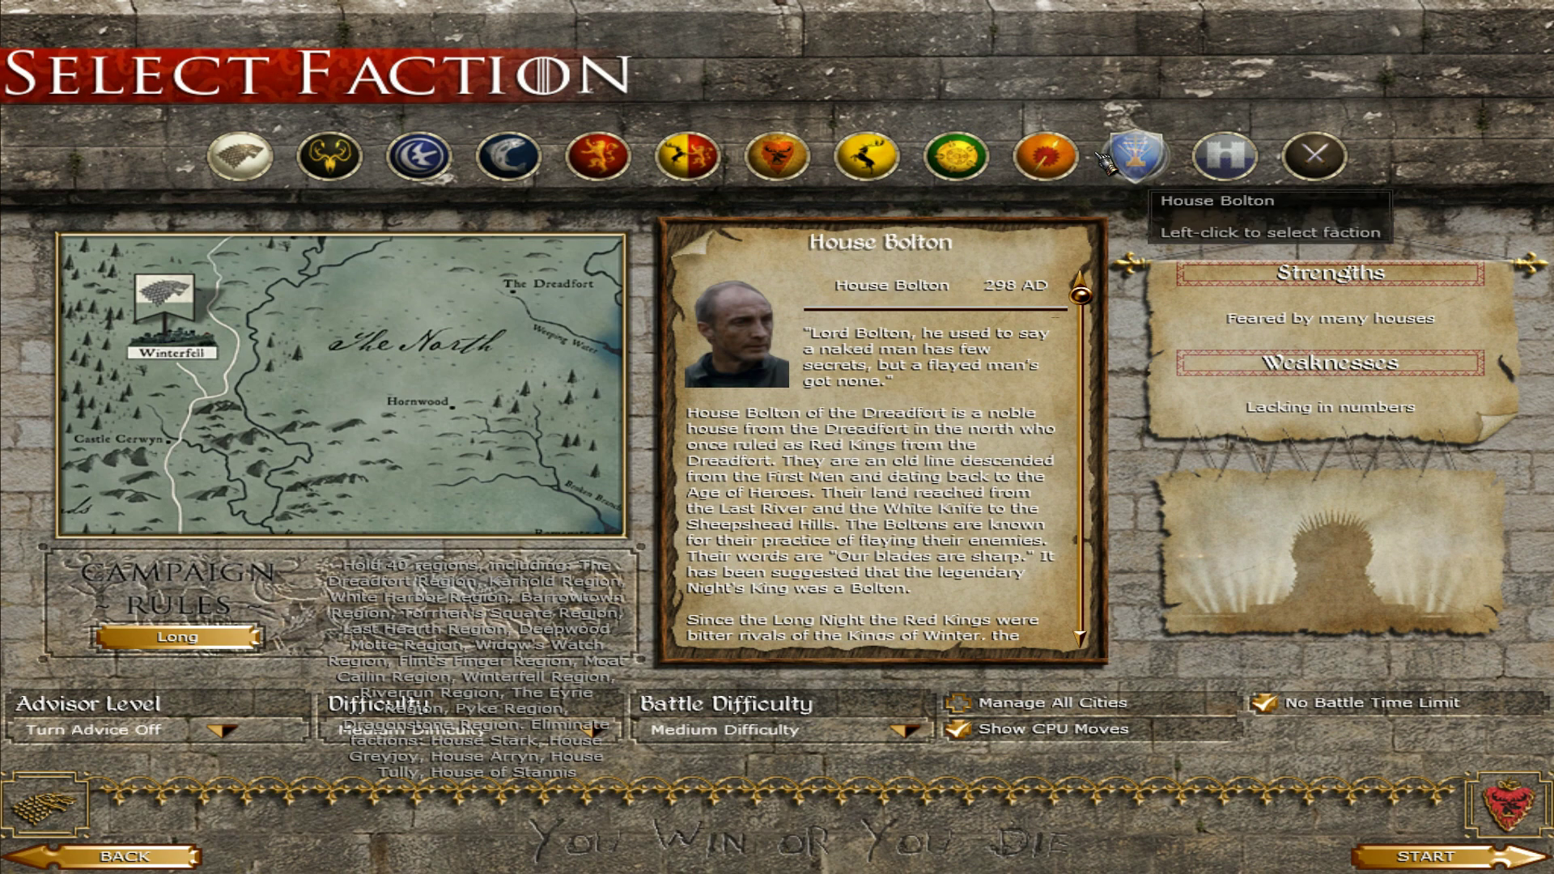
{"action": "left_click", "coordinate": [1432, 856]}
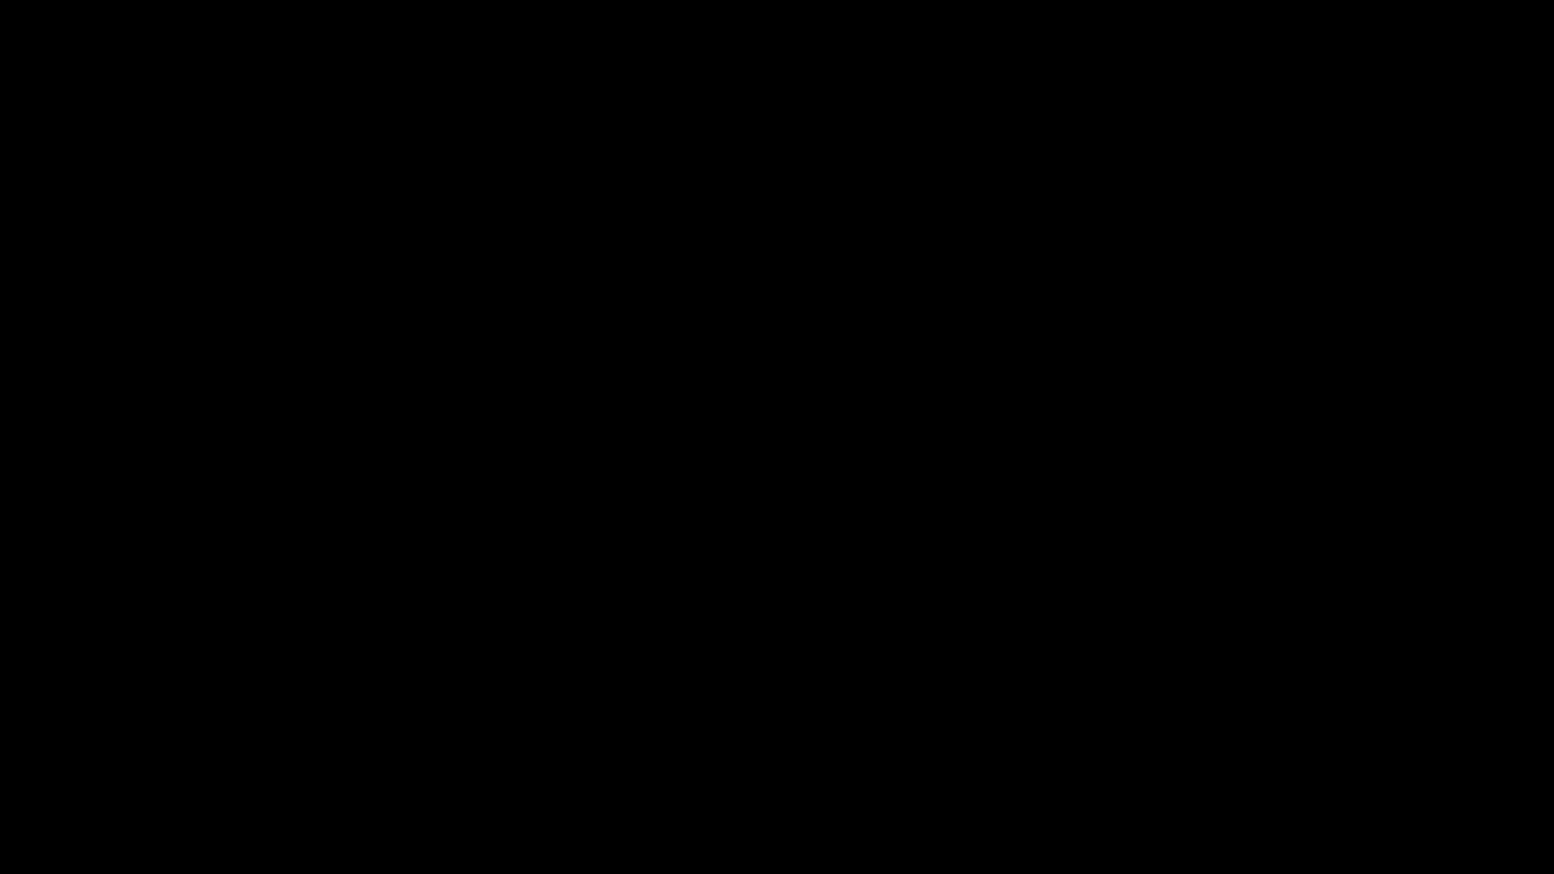